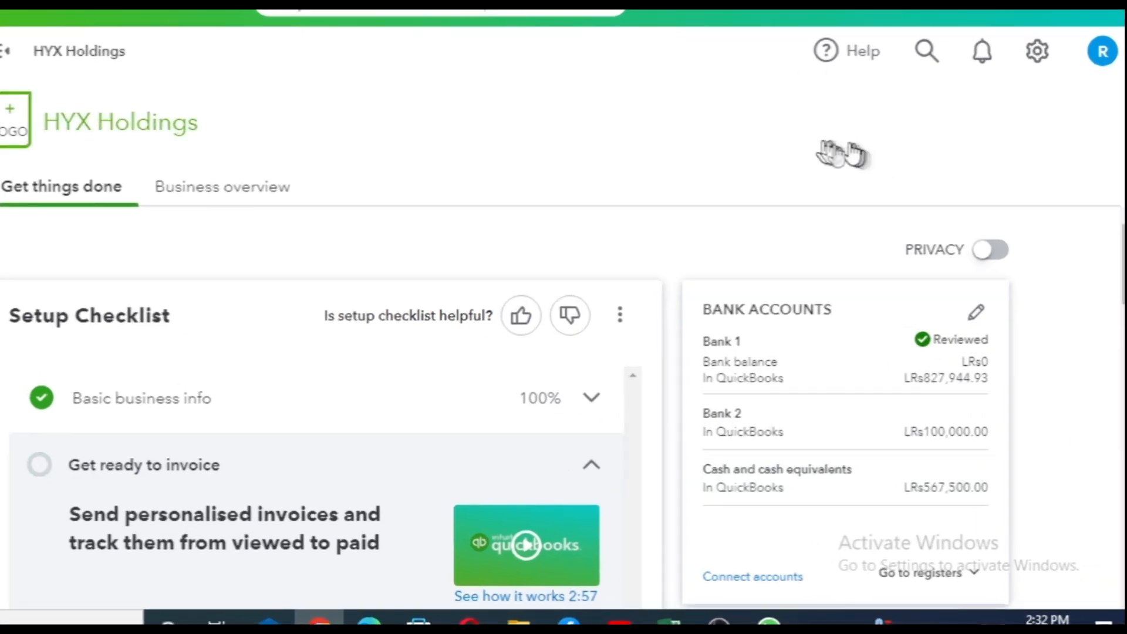
# Turn on class tracking in the advanced company settings and enable the warning for transactions not assigned a class
pyautogui.click(1048, 59)
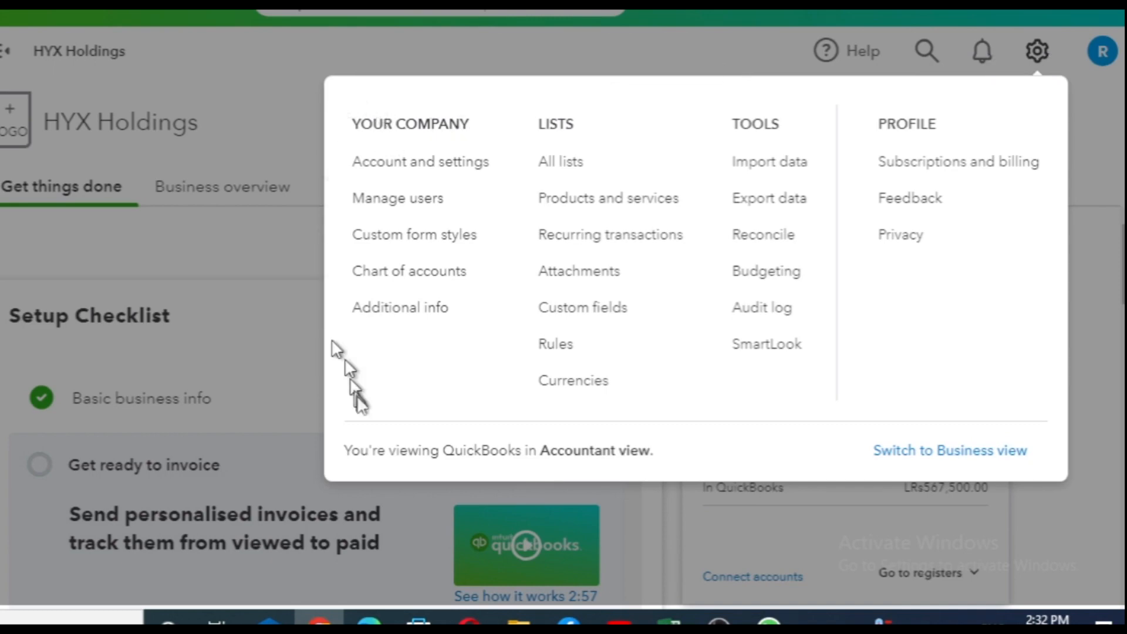
pyautogui.click(439, 170)
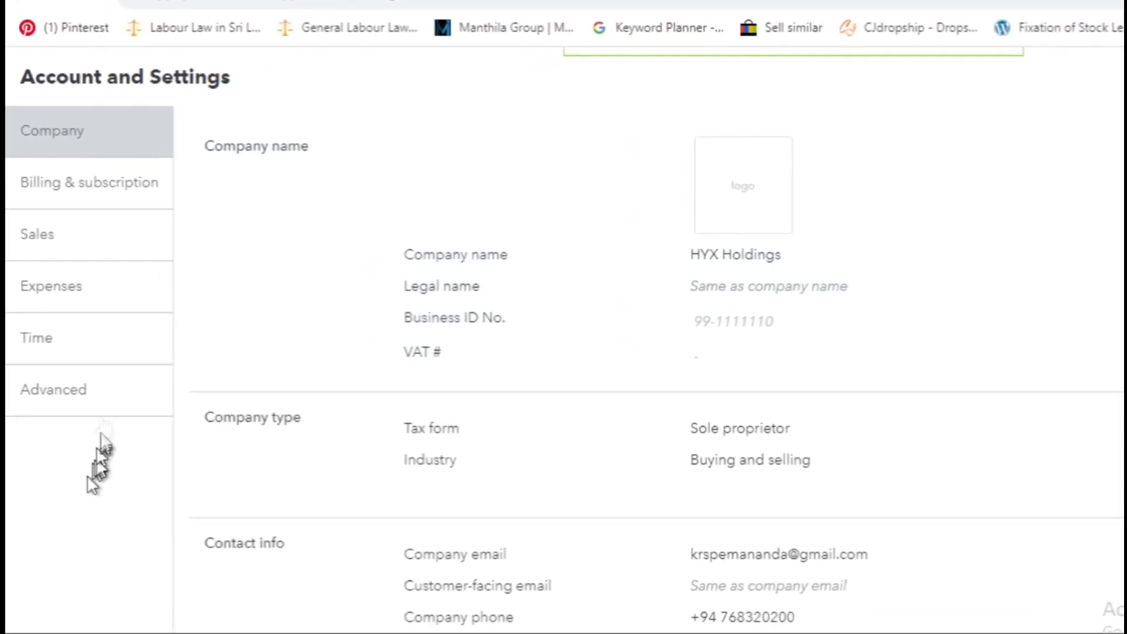
pyautogui.click(102, 399)
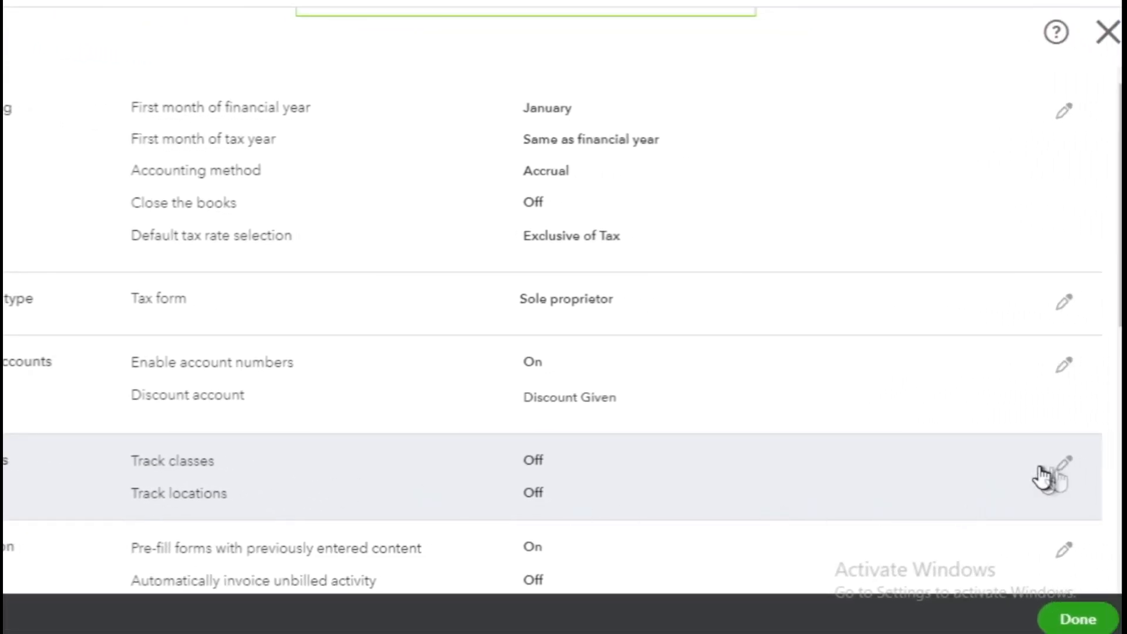
pyautogui.click(1065, 473)
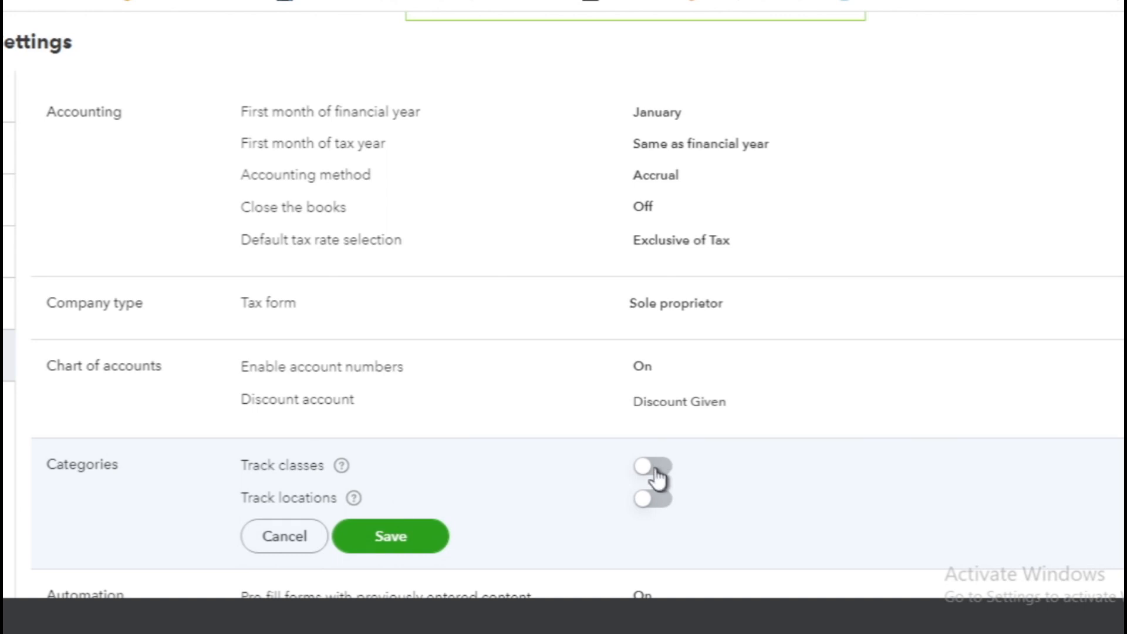
pyautogui.click(660, 476)
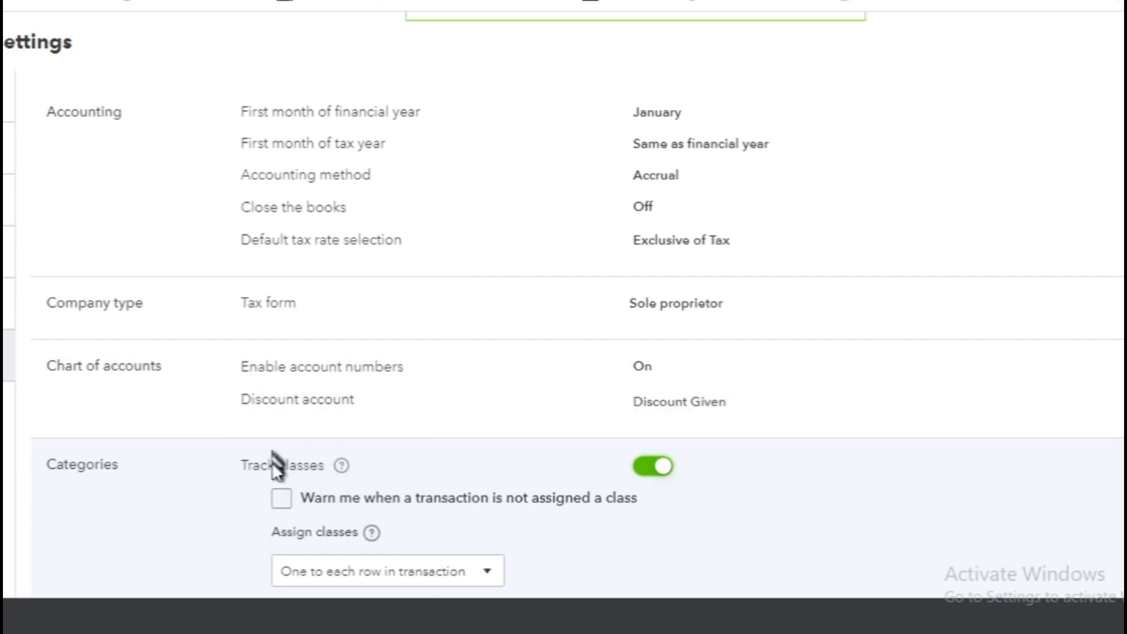
pyautogui.click(283, 499)
pyautogui.click(281, 501)
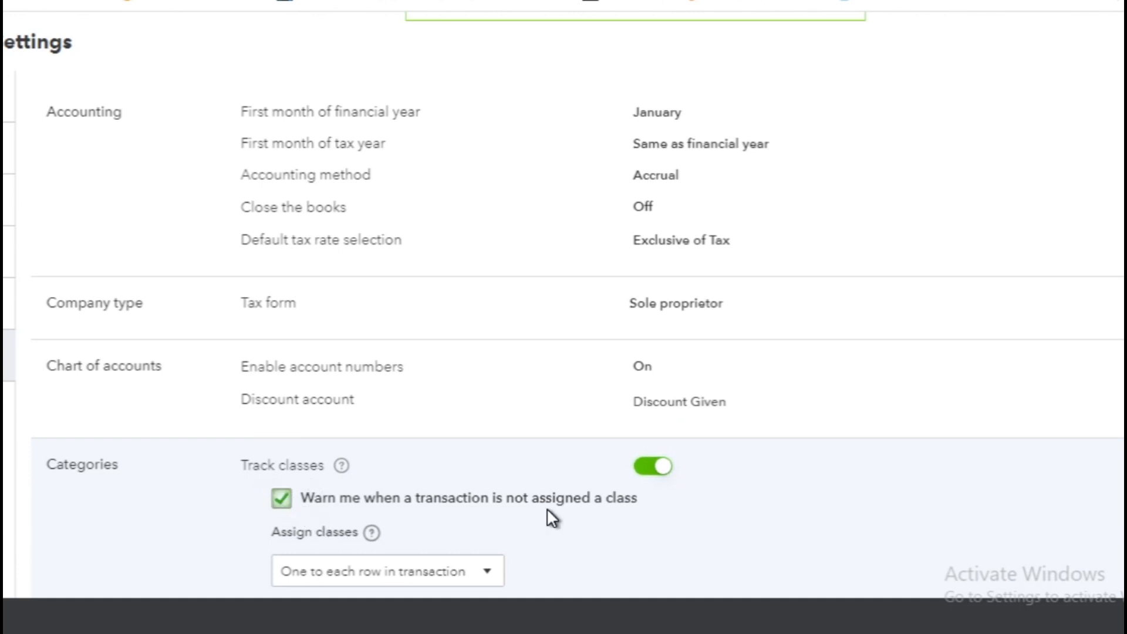
# Assign classes one to each row in transaction, save the category settings and close the account settings
pyautogui.scroll(-3, 547, 508)
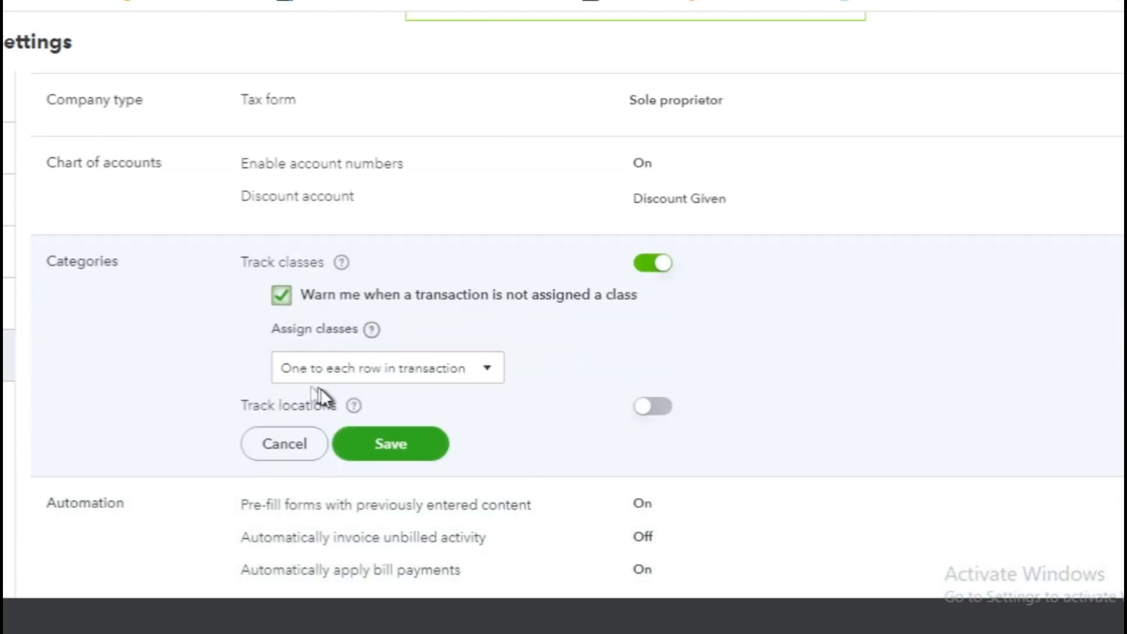
pyautogui.click(304, 376)
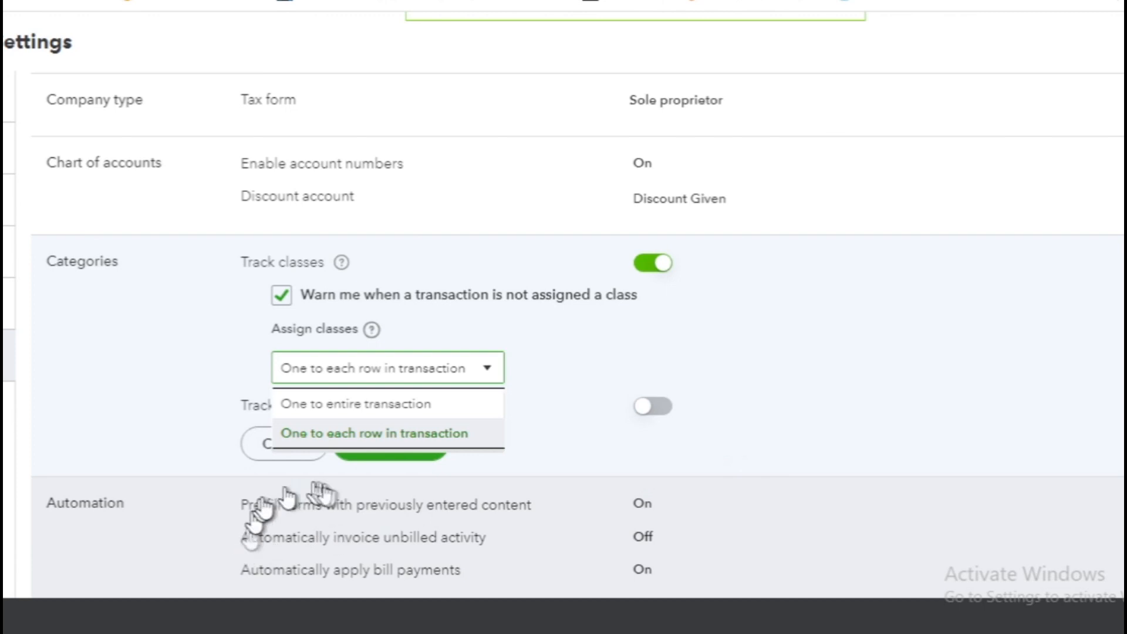
pyautogui.click(364, 433)
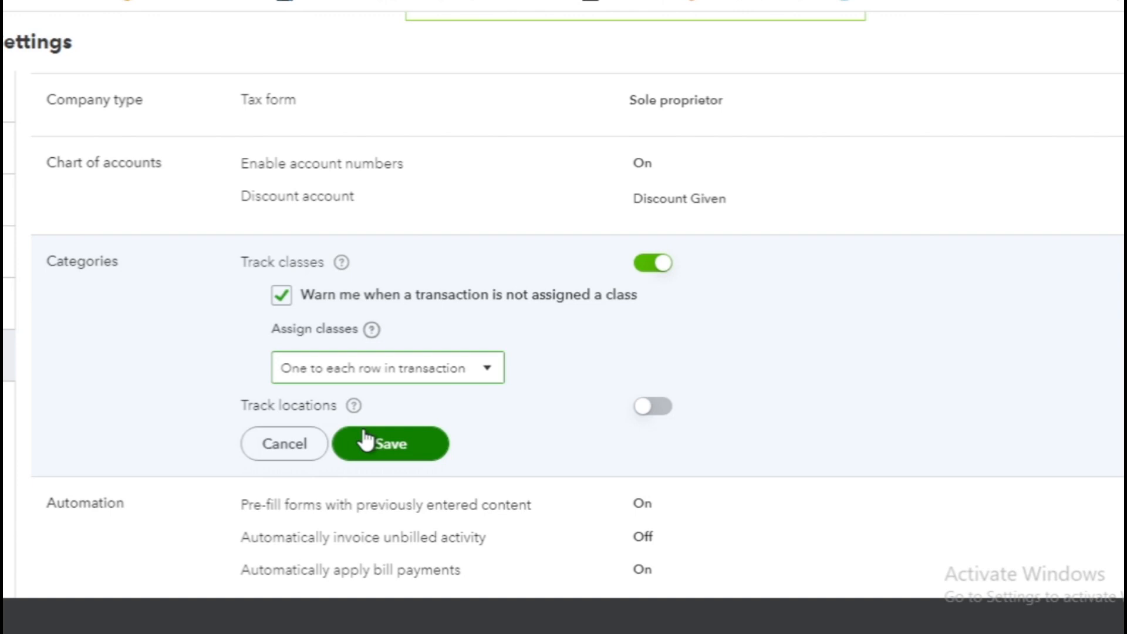
pyautogui.click(385, 376)
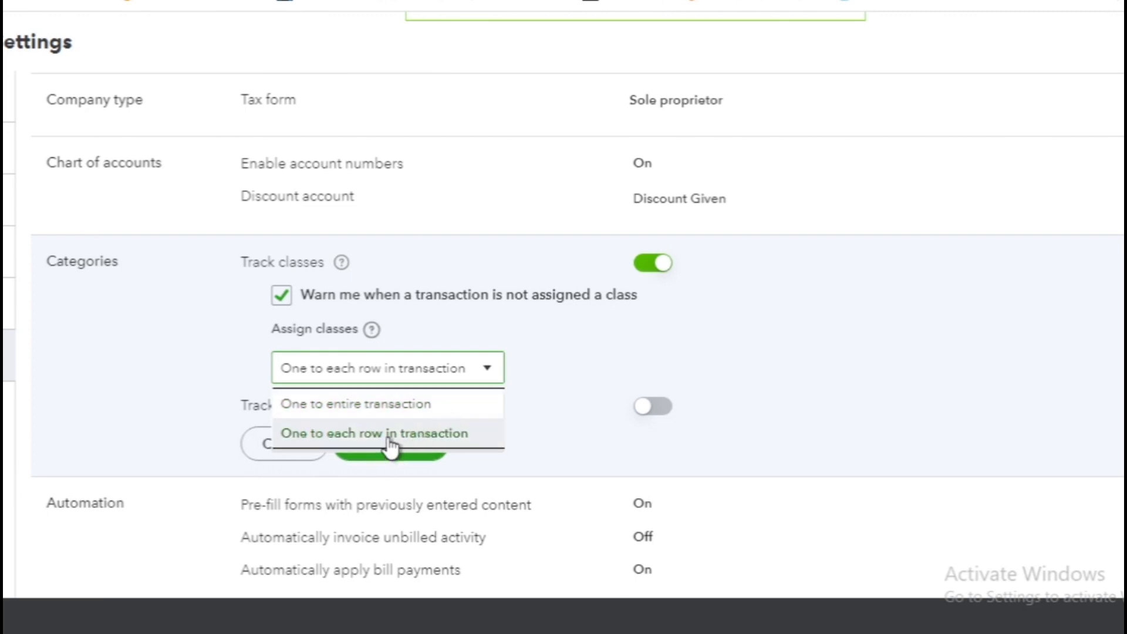
pyautogui.click(446, 436)
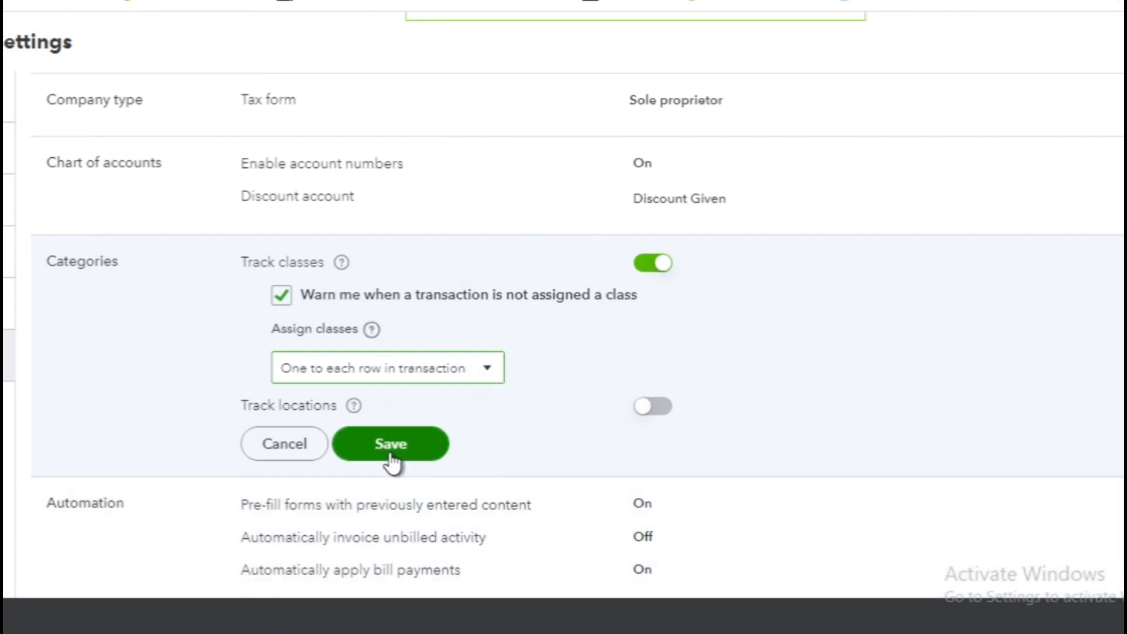
pyautogui.click(392, 454)
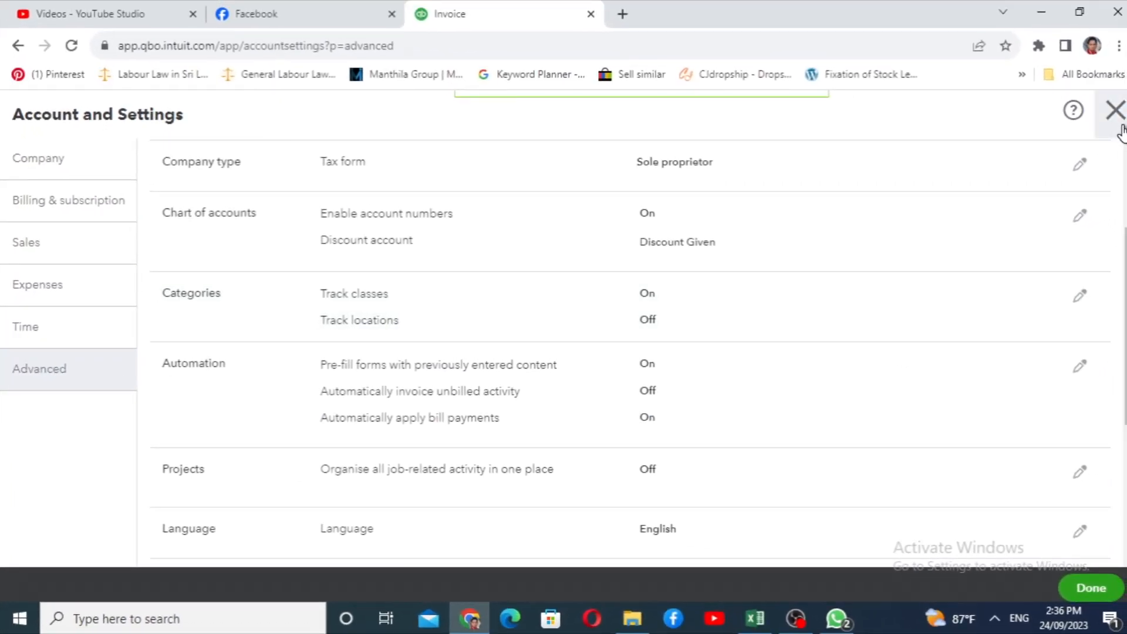
pyautogui.click(1119, 126)
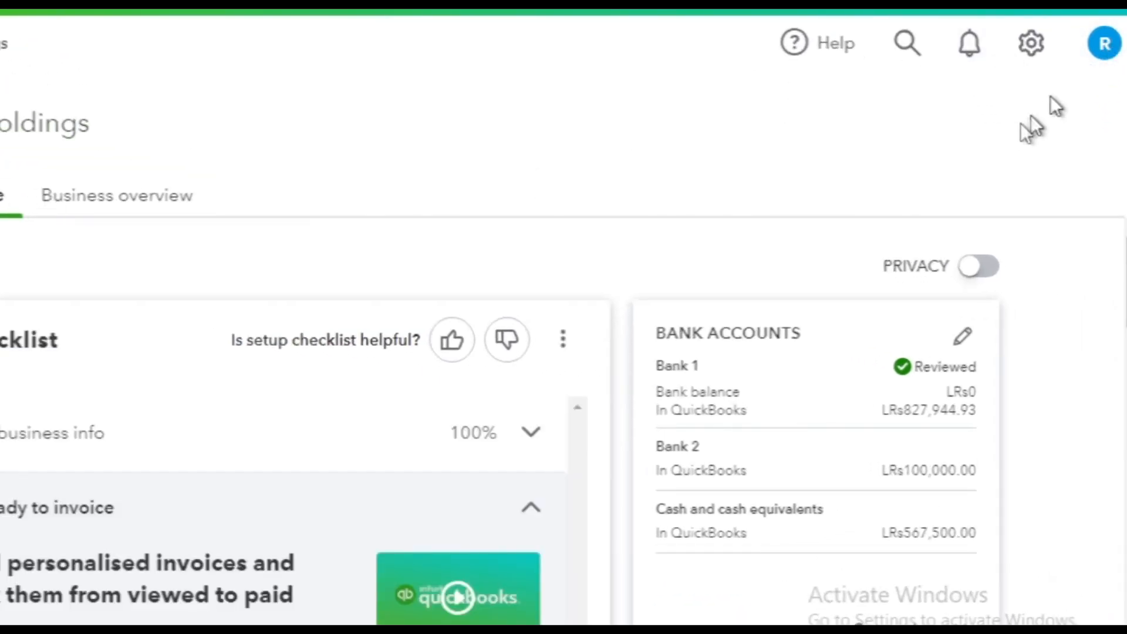
# Open the Classes list from the overview of all company lists
pyautogui.click(1032, 40)
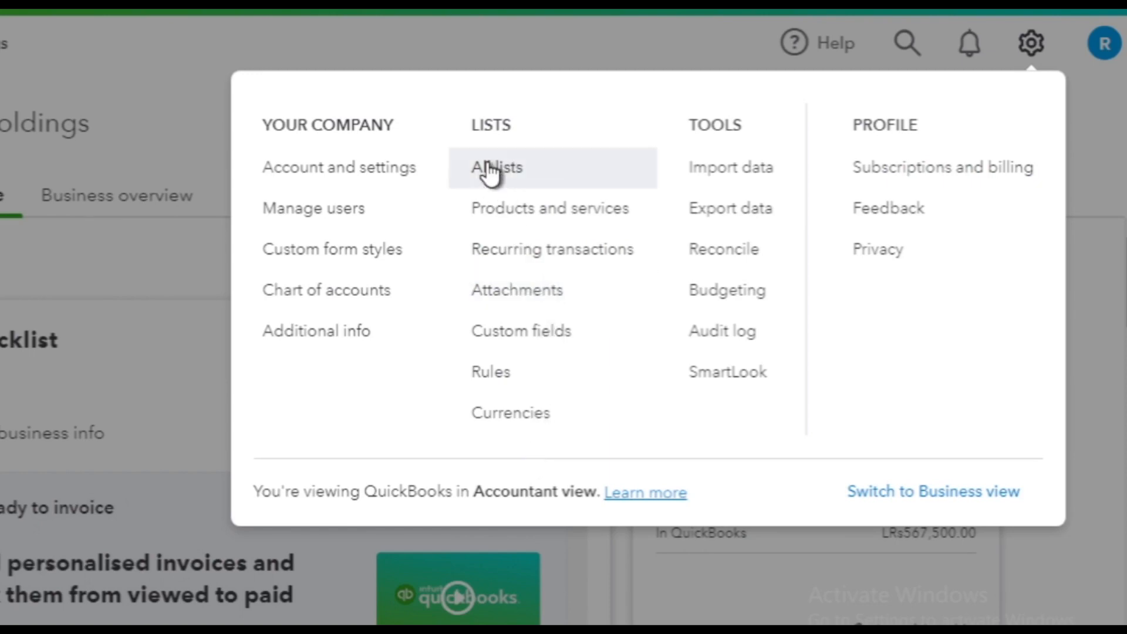
pyautogui.click(517, 176)
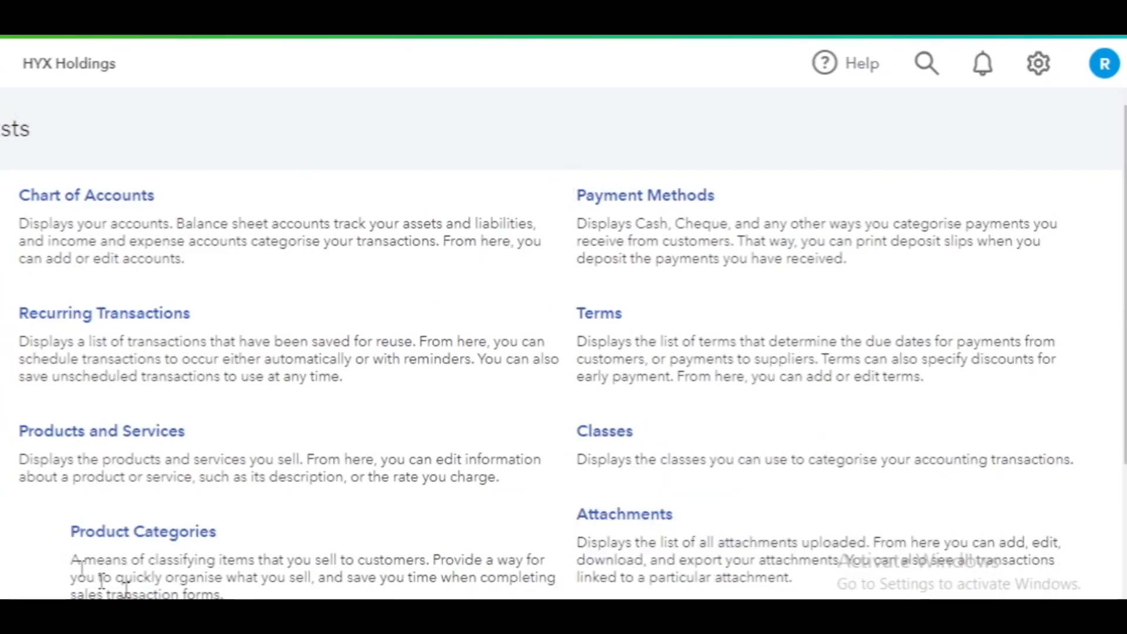
pyautogui.scroll(-4, 410, 200)
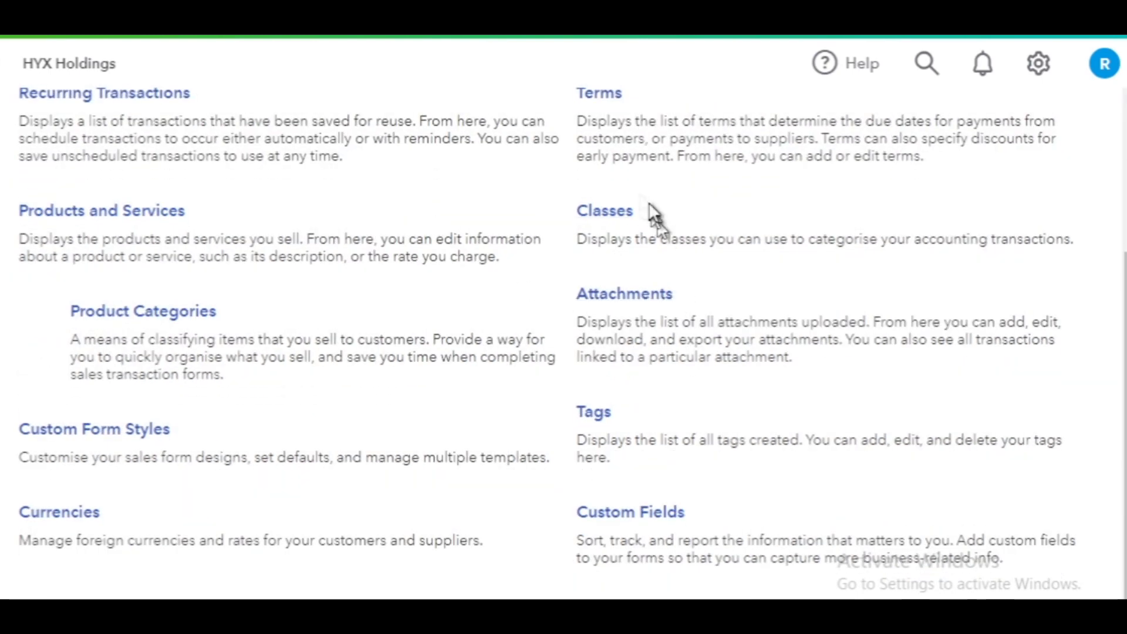
pyautogui.scroll(4, 548, 251)
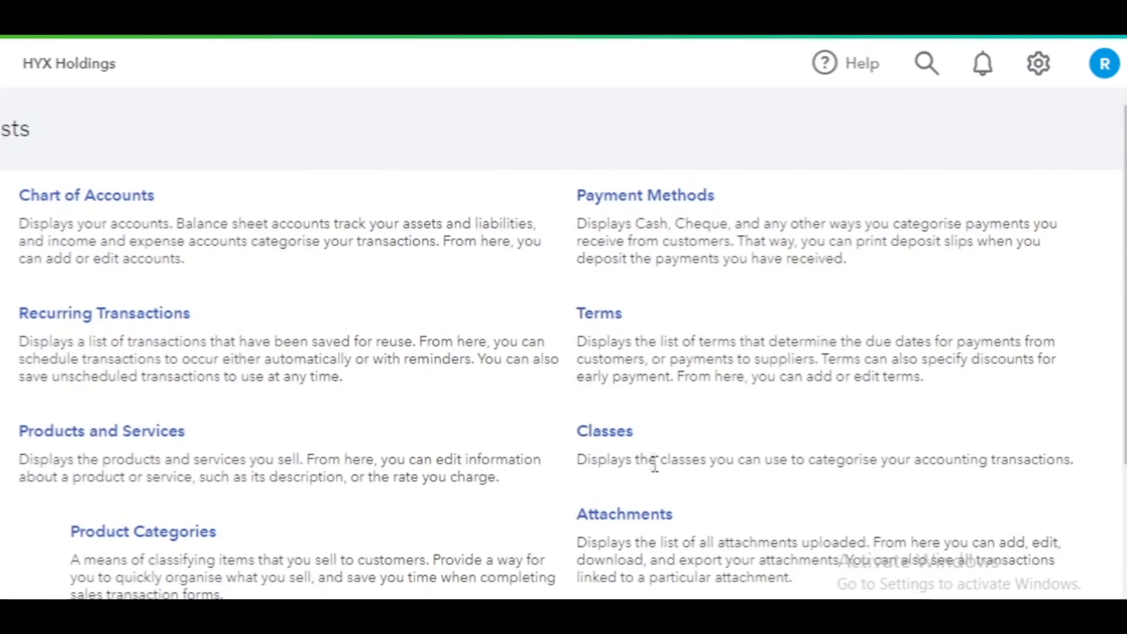
pyautogui.click(610, 433)
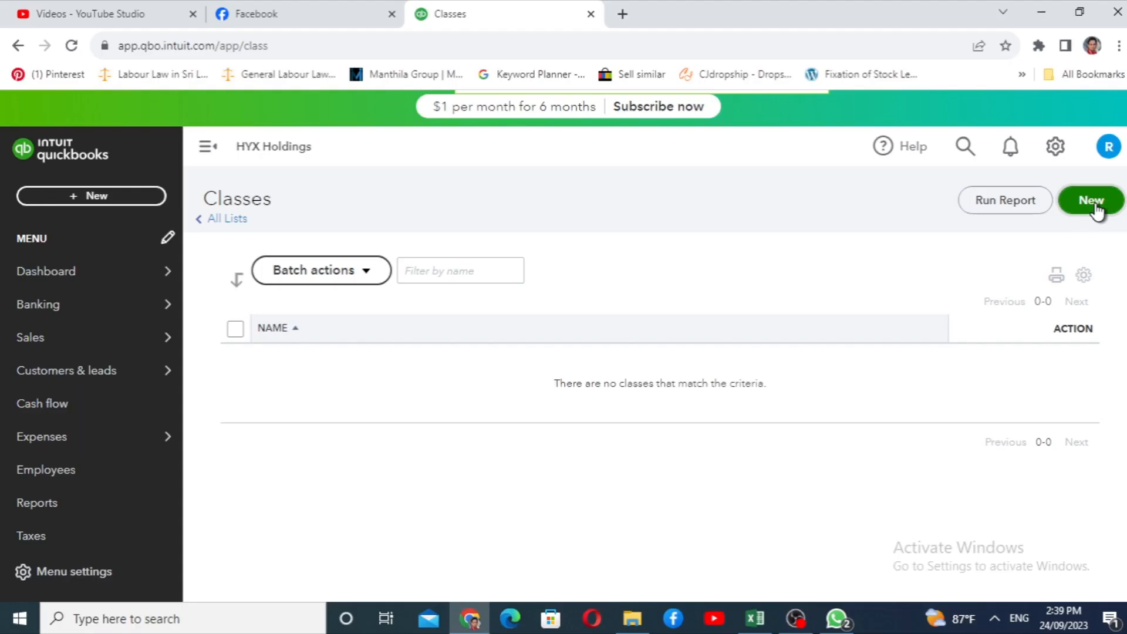
# Create a class named Furniture without making it a sub-class, and save it
pyautogui.click(1093, 202)
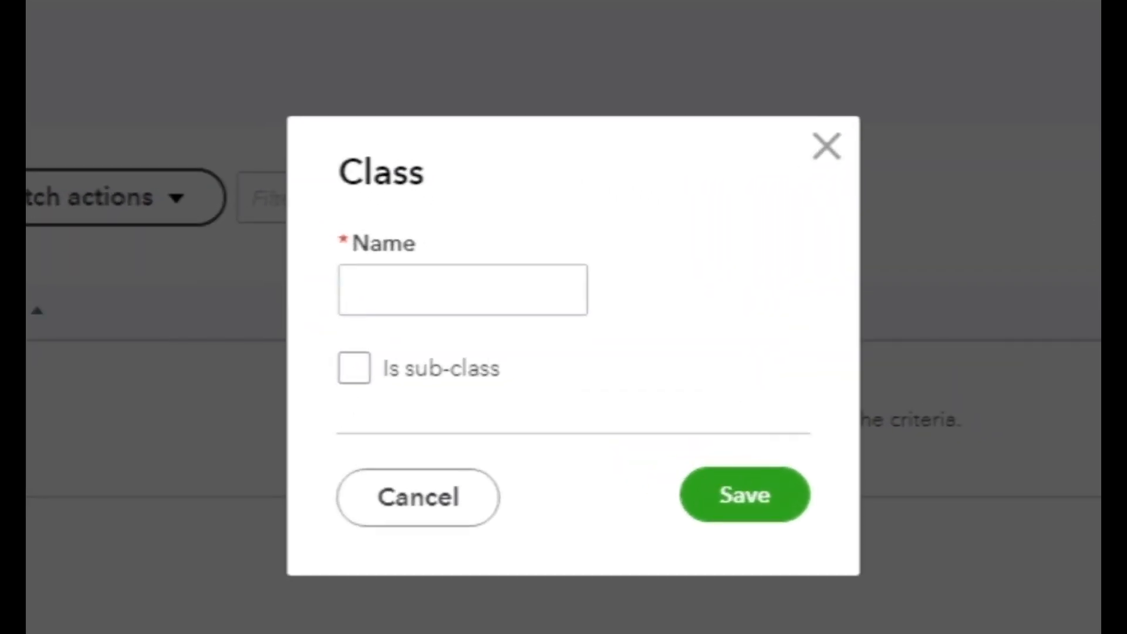
pyautogui.click(473, 288)
pyautogui.write('Furniture')
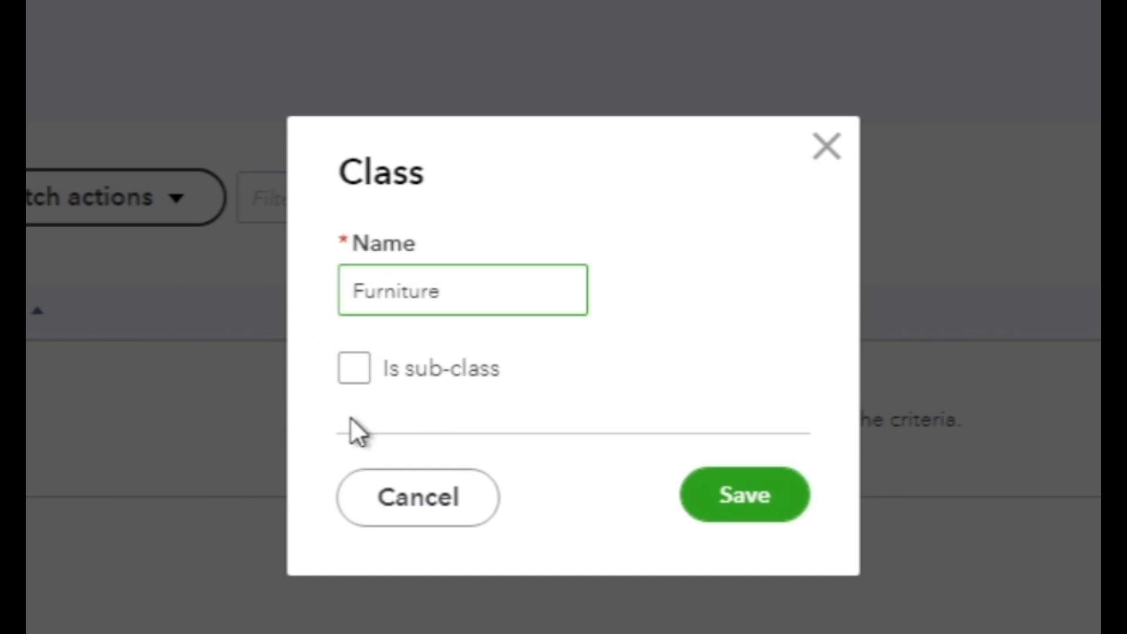
pyautogui.click(358, 368)
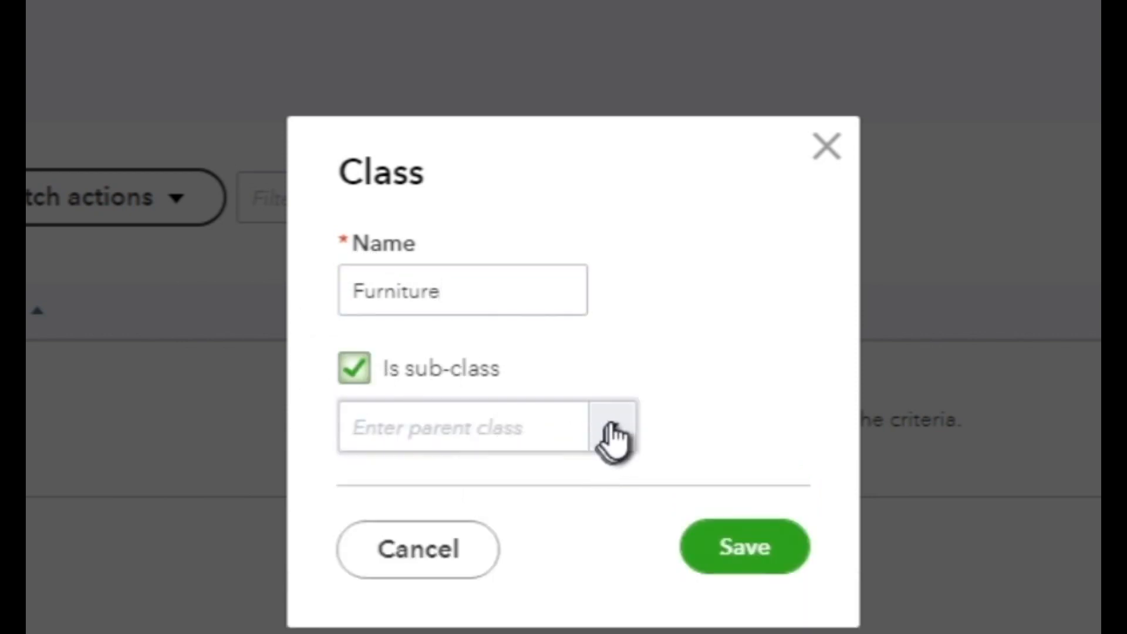
pyautogui.click(347, 374)
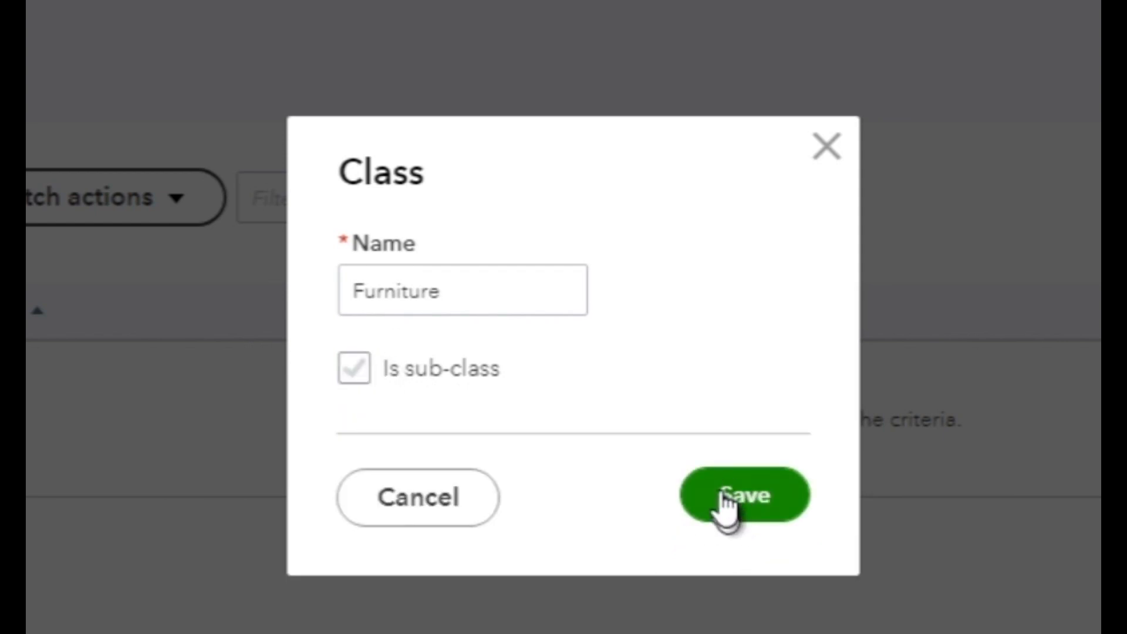
pyautogui.click(730, 517)
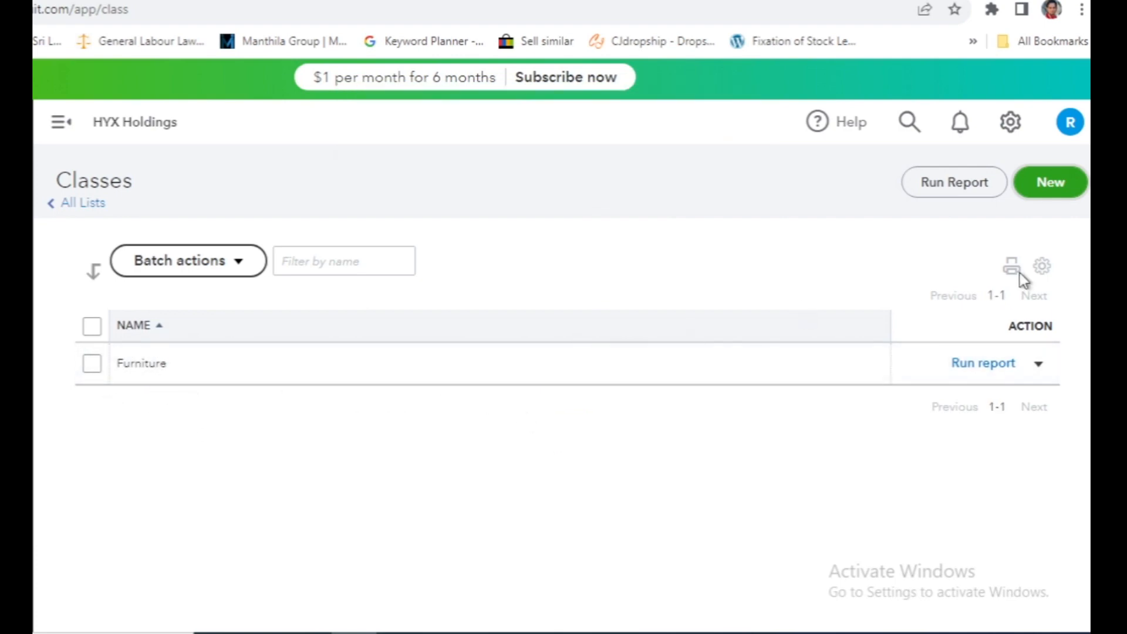
# Create and save two more top-level classes named Electrical and Toys
pyautogui.click(1050, 182)
pyautogui.write('Electrical')
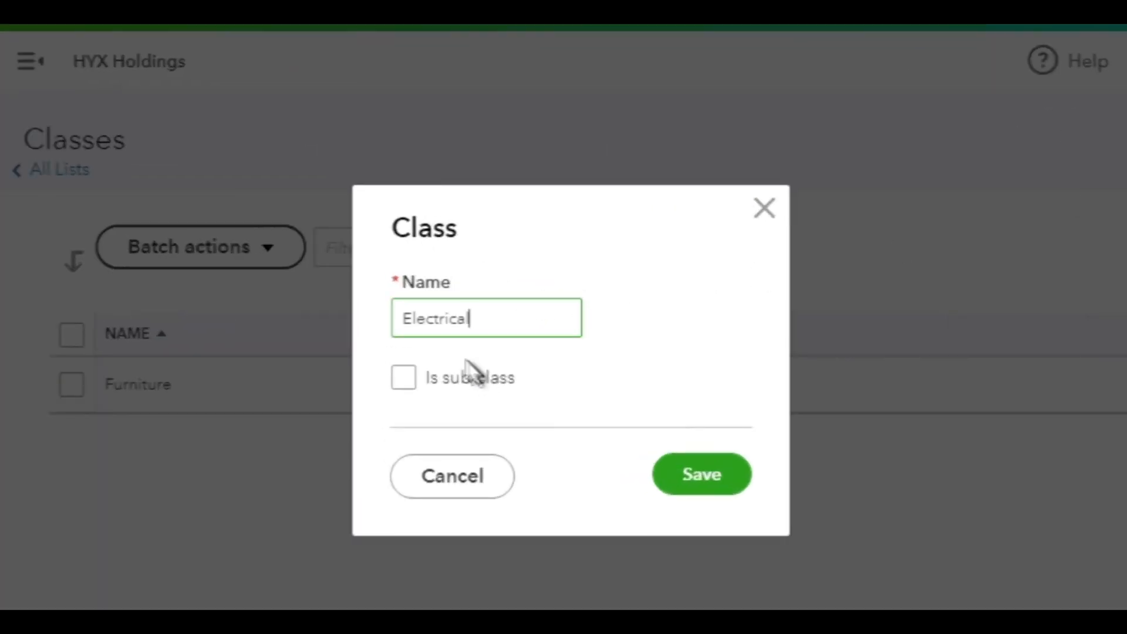
pyautogui.click(701, 478)
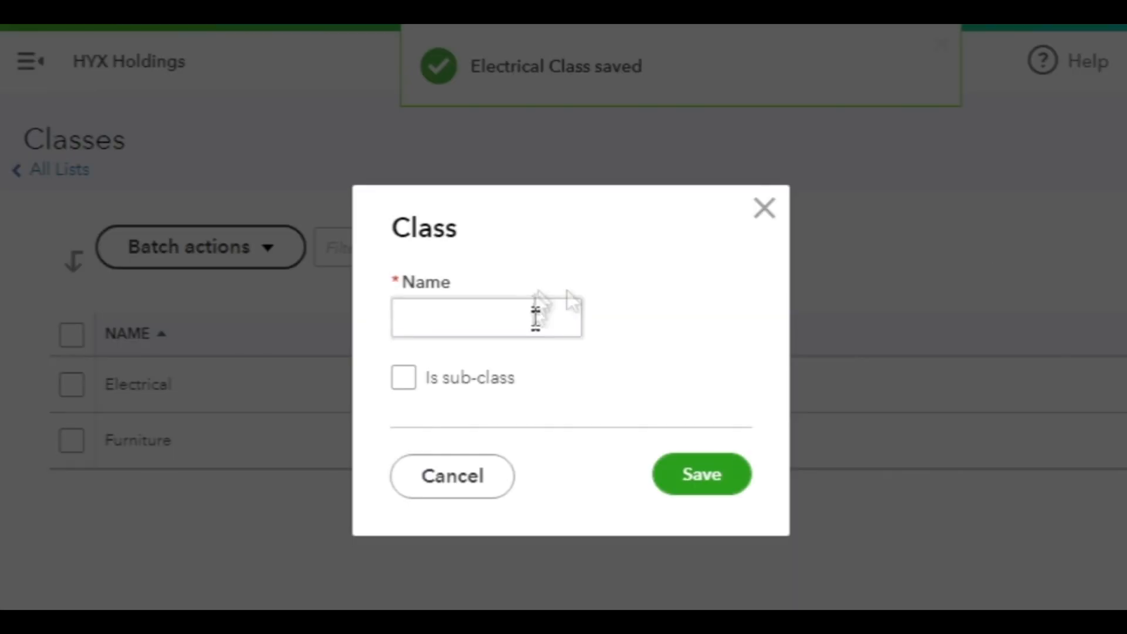
pyautogui.click(536, 318)
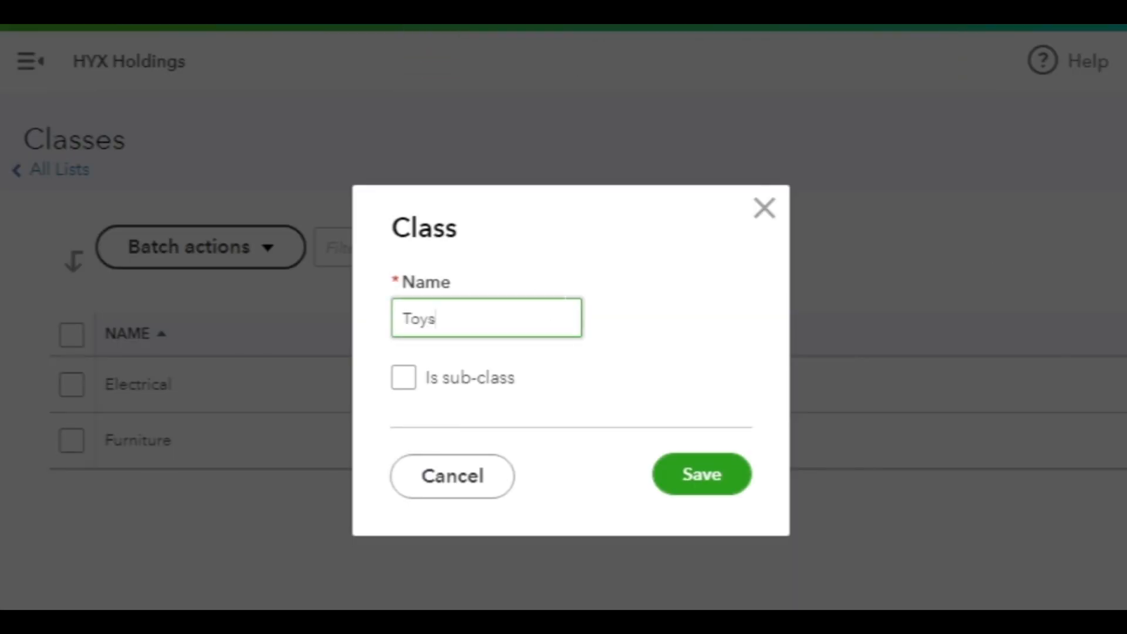
pyautogui.write('Toys')
pyautogui.click(686, 478)
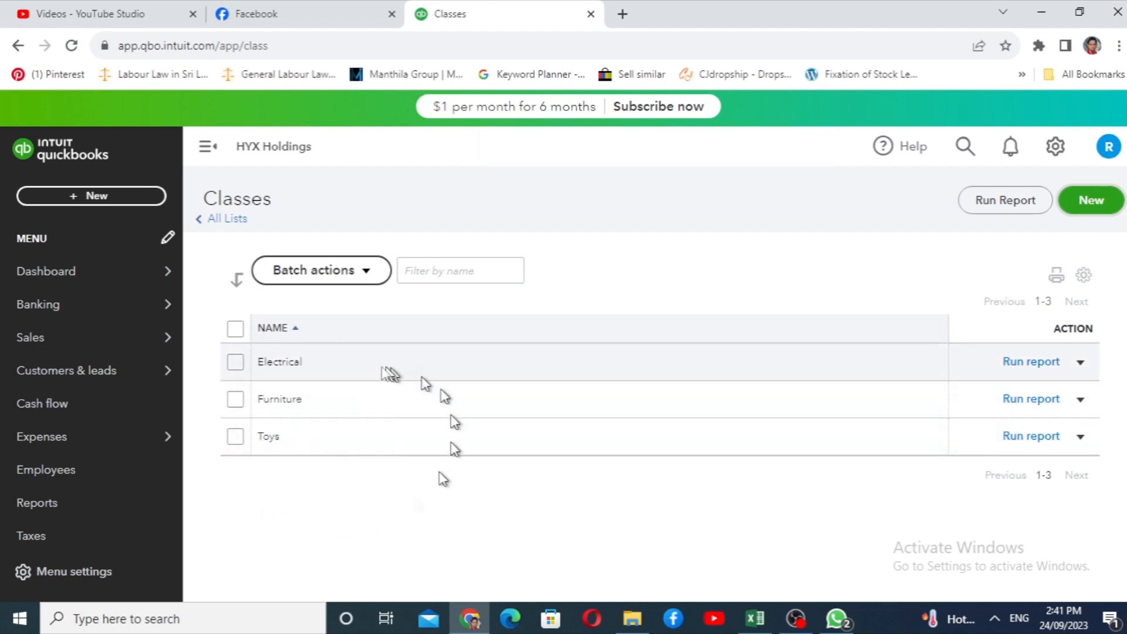
# Start a new invoice and select Customer 101 as its customer
pyautogui.moveTo(166, 375)
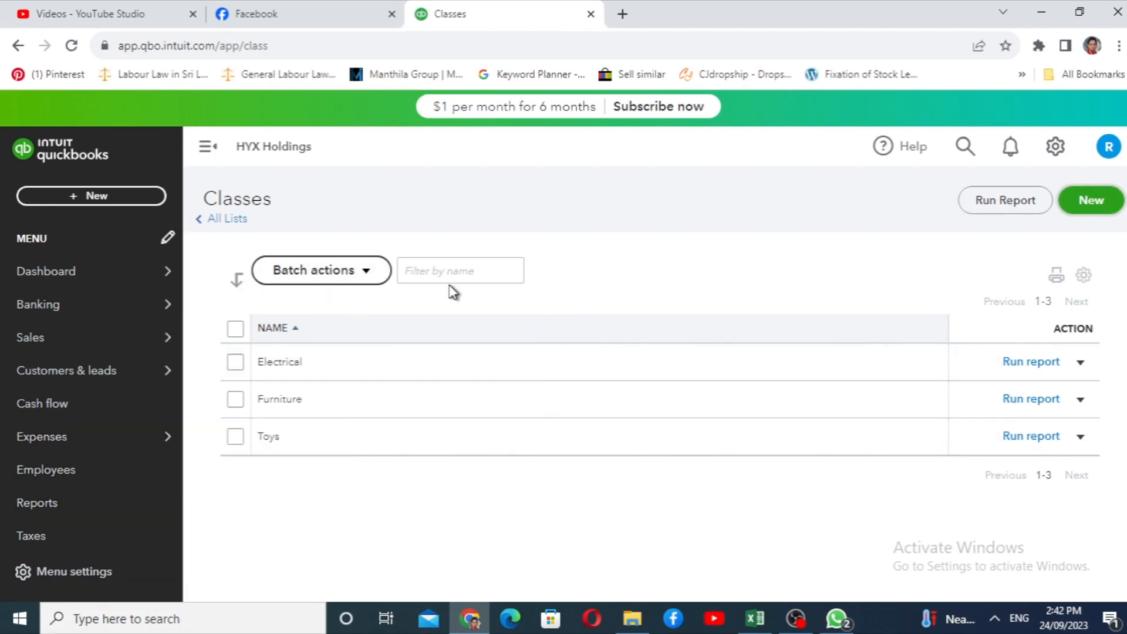
pyautogui.click(76, 196)
pyautogui.click(52, 289)
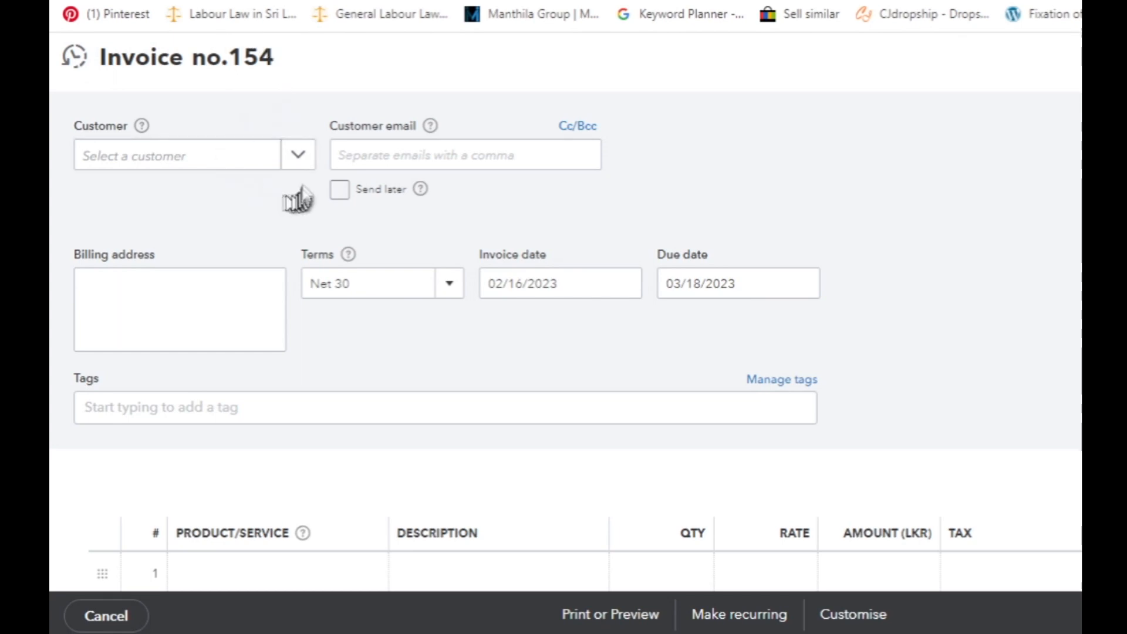
pyautogui.click(298, 155)
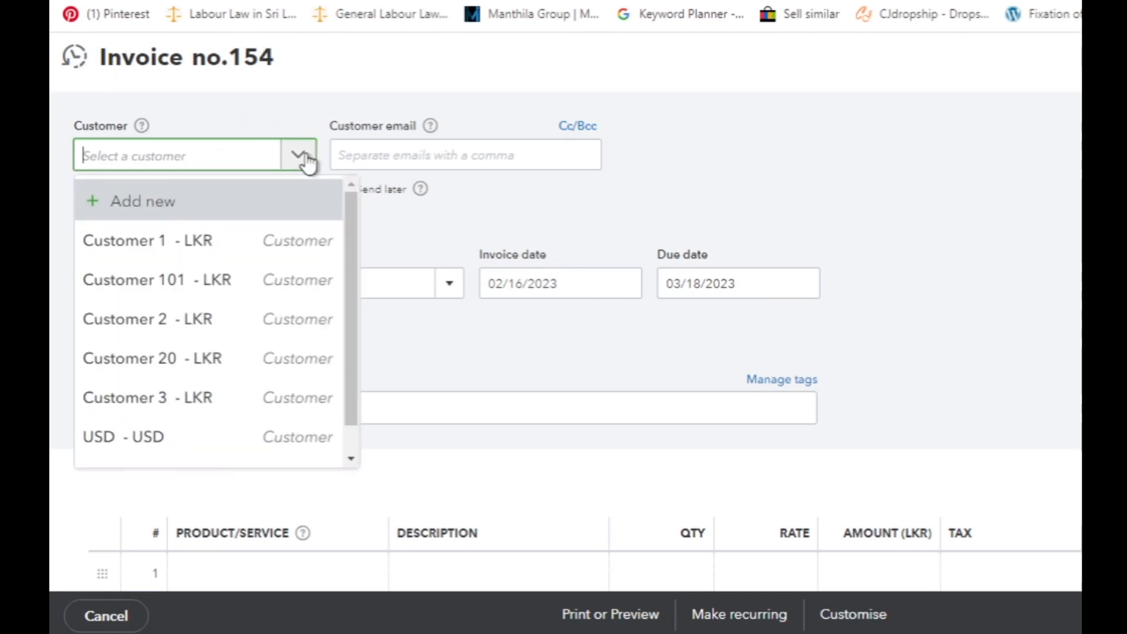
pyautogui.click(185, 290)
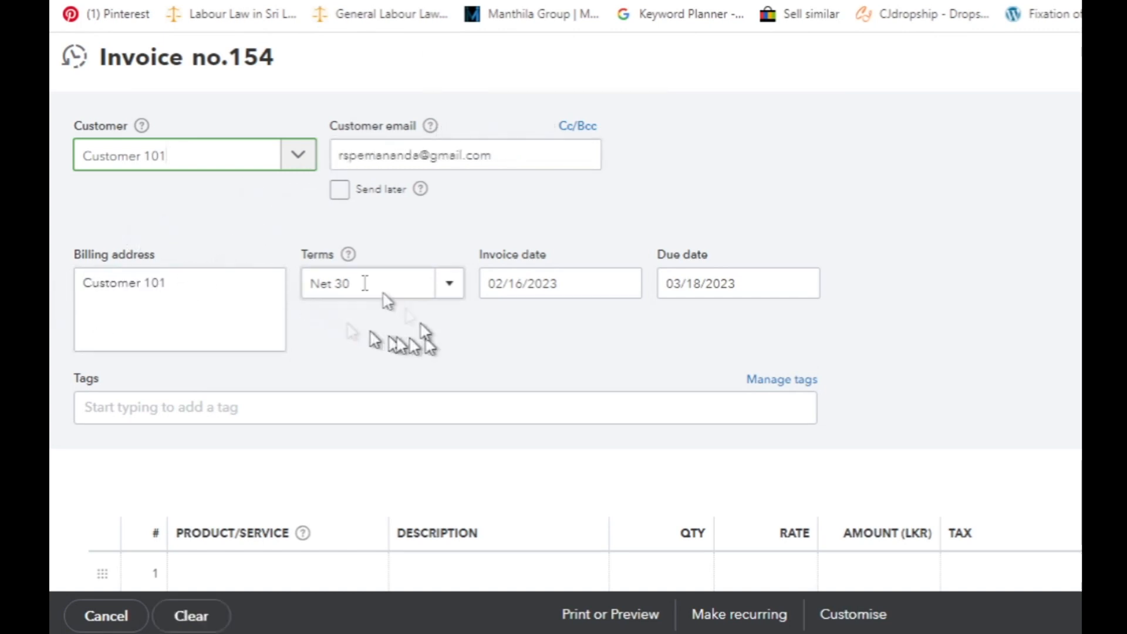
# Set the invoice date to 09/15/2023 and leave the tags empty
pyautogui.click(528, 284)
pyautogui.click(499, 334)
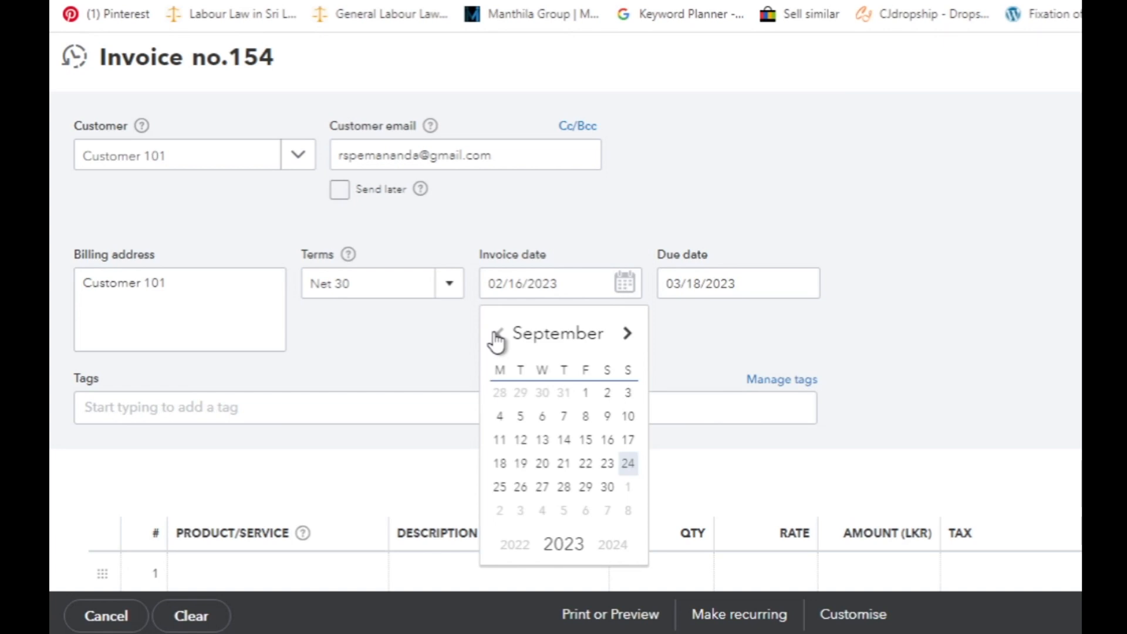
pyautogui.click(584, 441)
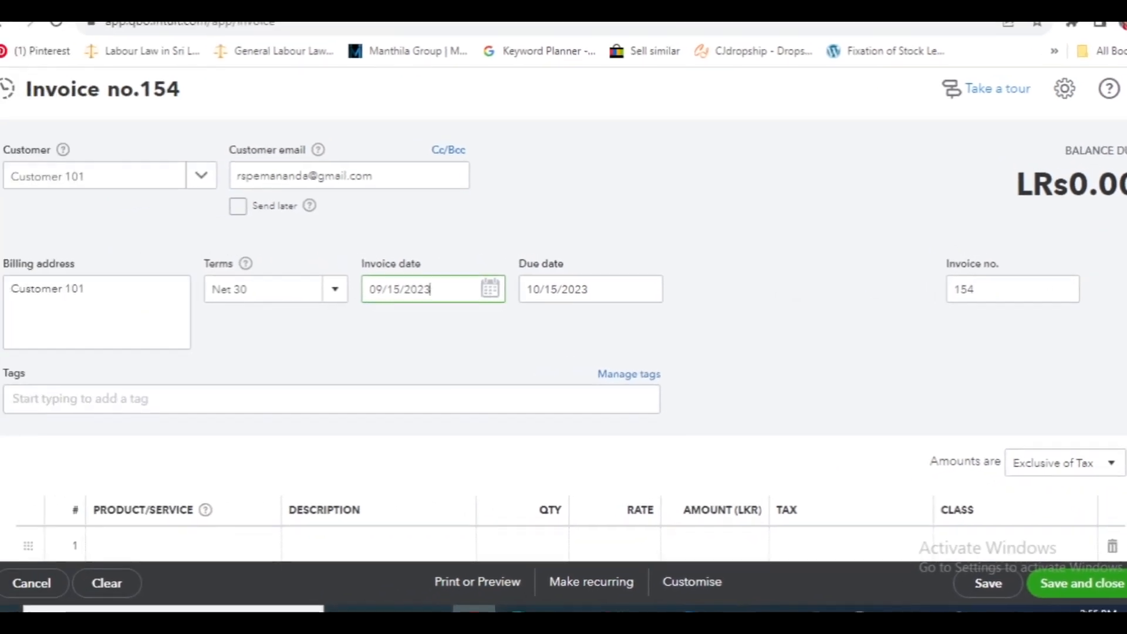
pyautogui.click(360, 400)
pyautogui.click(893, 385)
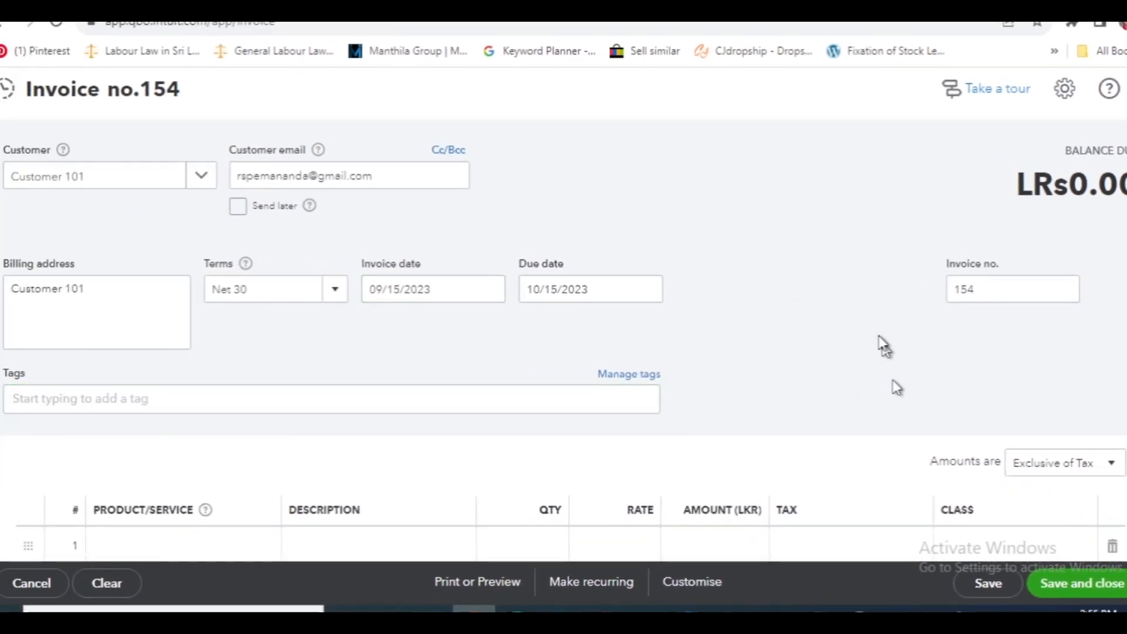
pyautogui.scroll(-3, 884, 346)
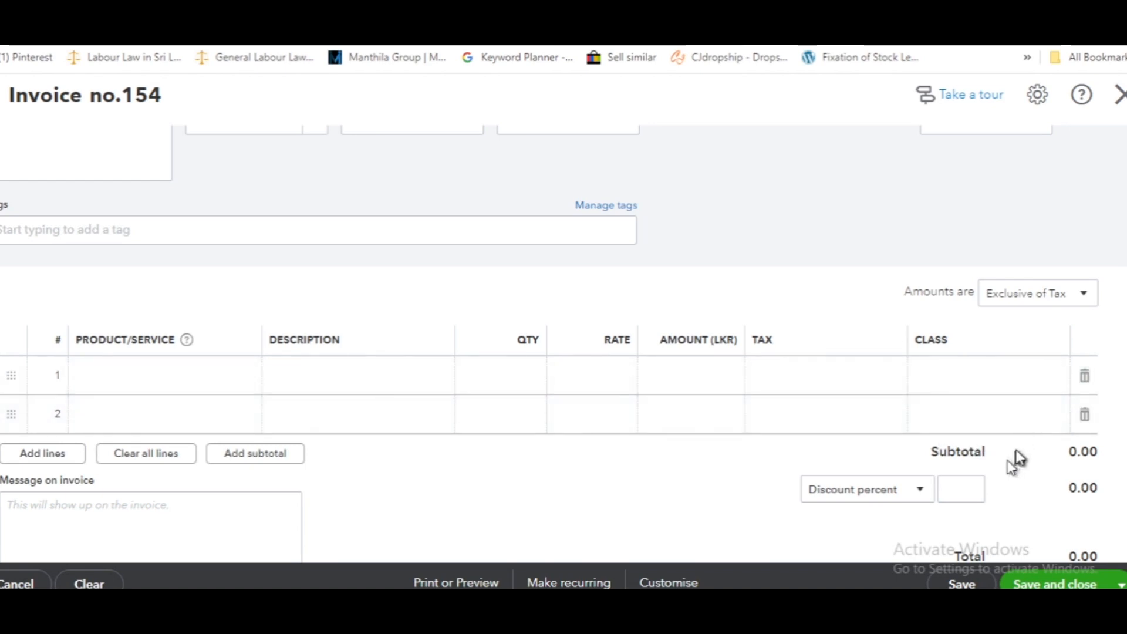
pyautogui.click(1037, 95)
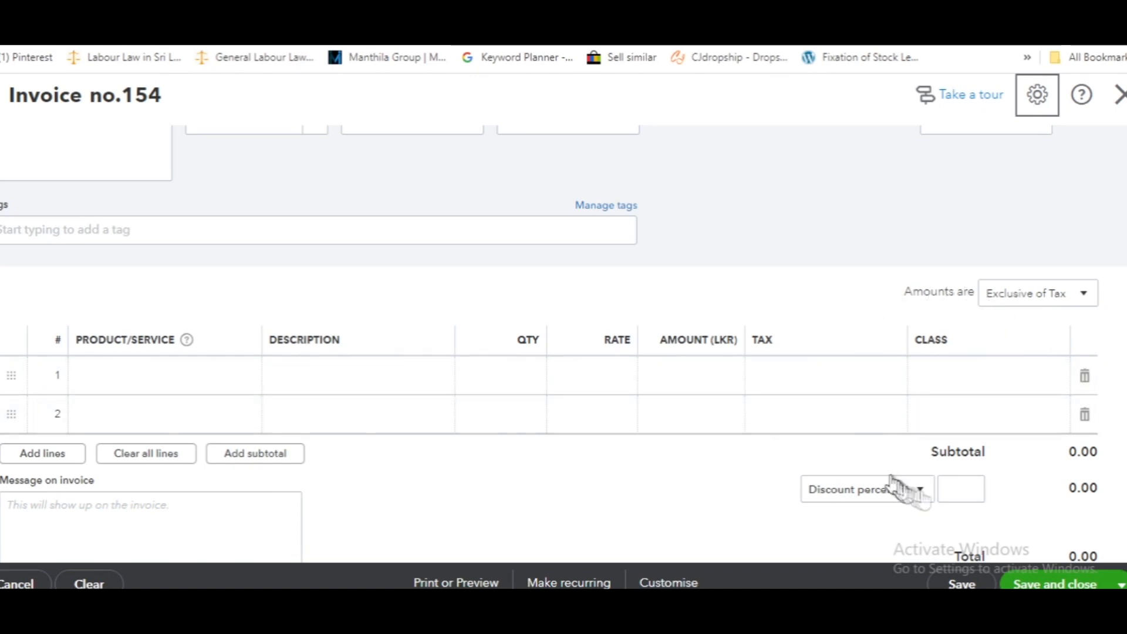
pyautogui.scroll(2, 945, 258)
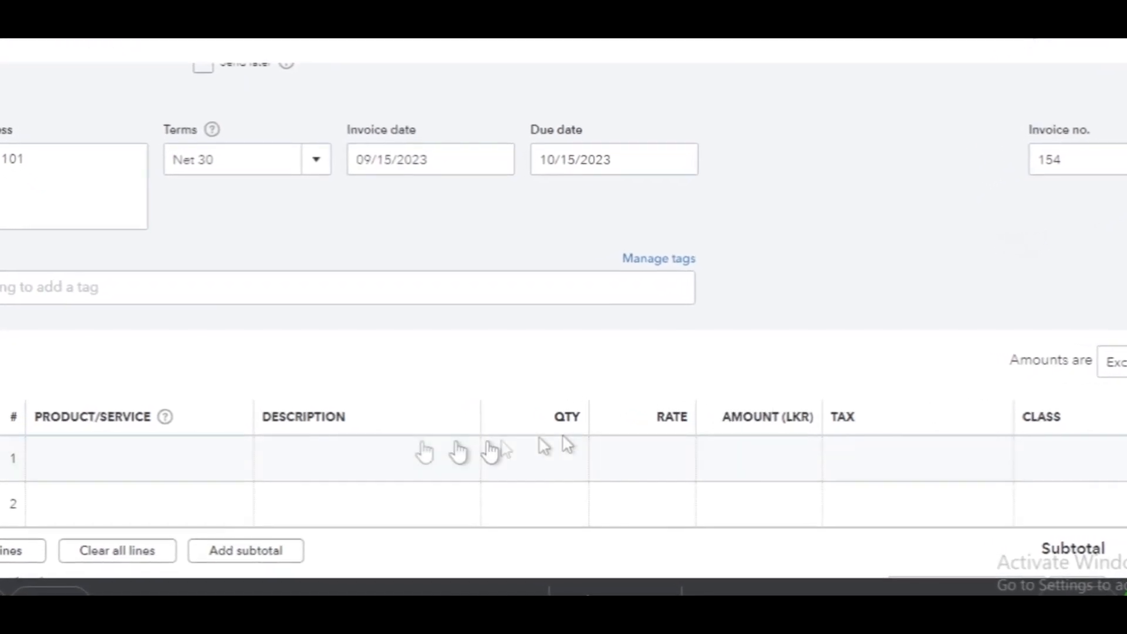
# Add Item 10 on the first invoice line with a quantity of 2
pyautogui.click(112, 465)
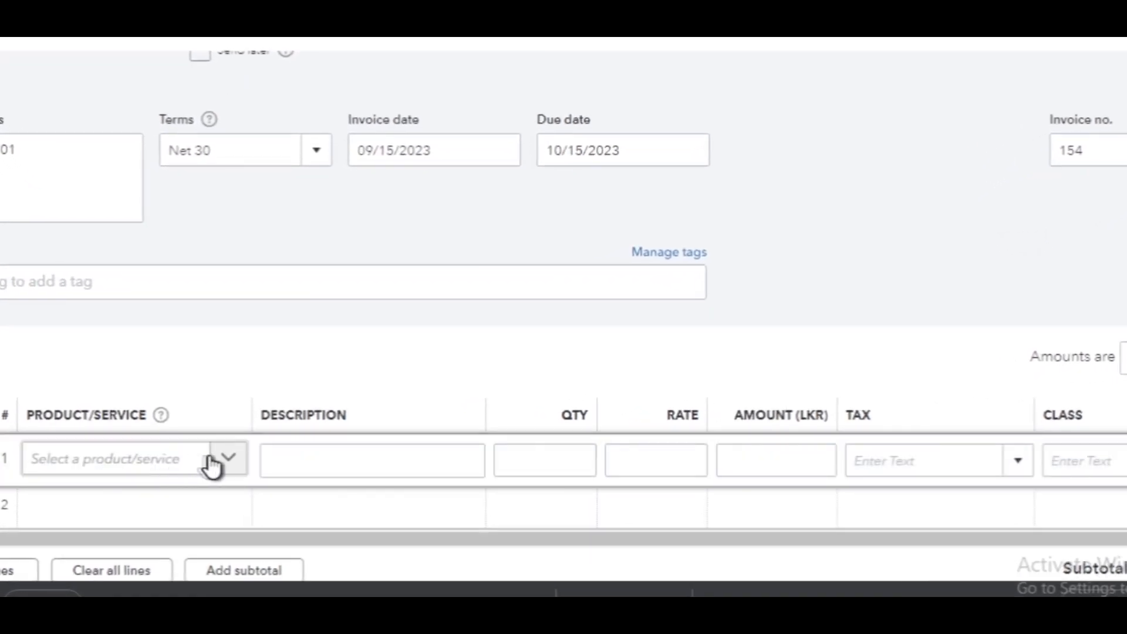
pyautogui.click(229, 459)
pyautogui.click(177, 310)
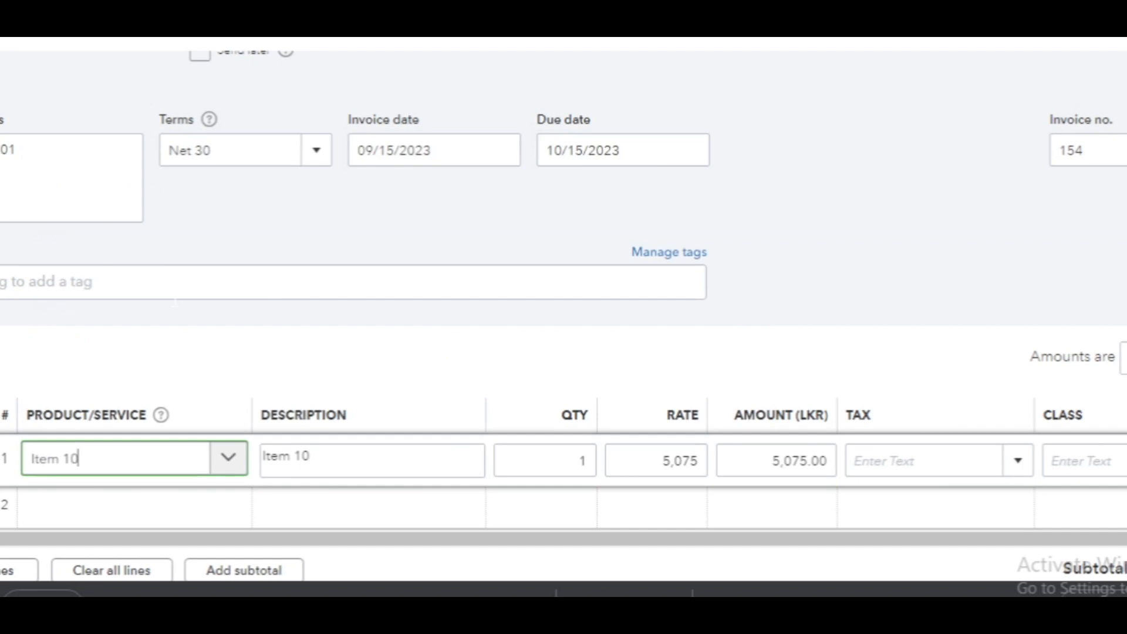
pyautogui.click(581, 461)
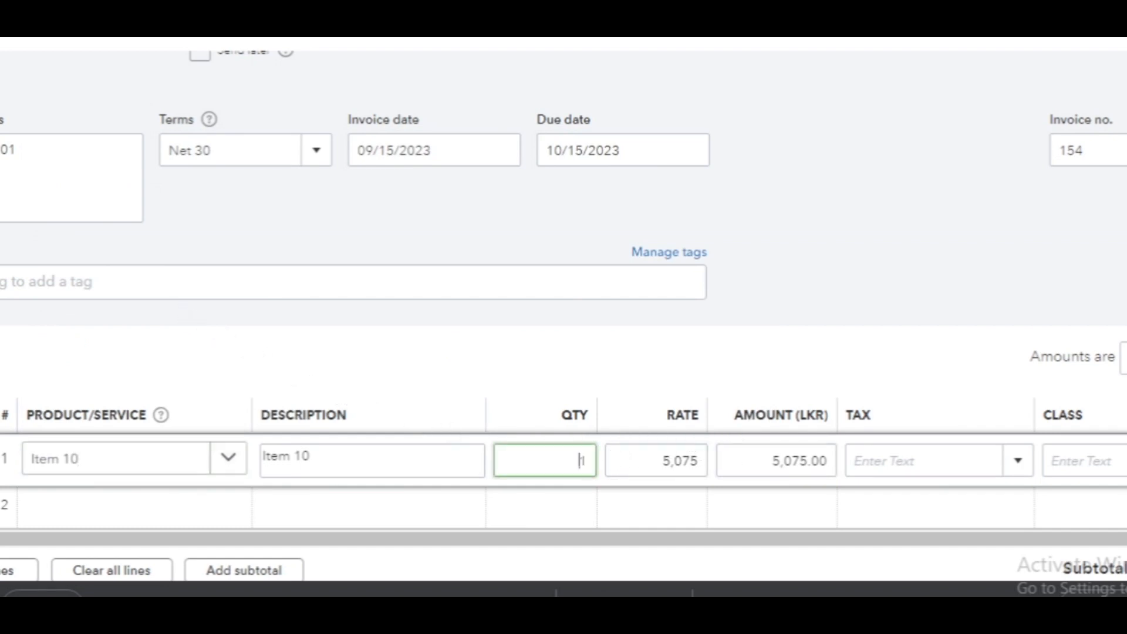
pyautogui.press('BackSpace')
pyautogui.write('2')
# Apply VAT to the Item 10 line and assign it the Electrical class
pyautogui.click(816, 456)
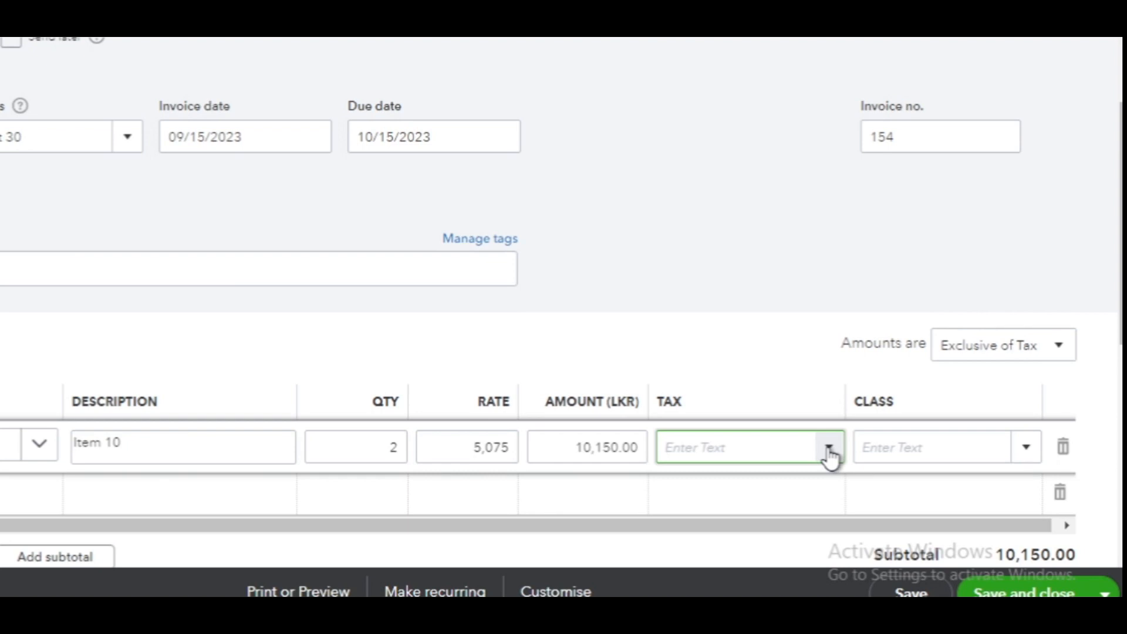
pyautogui.click(830, 452)
pyautogui.click(747, 485)
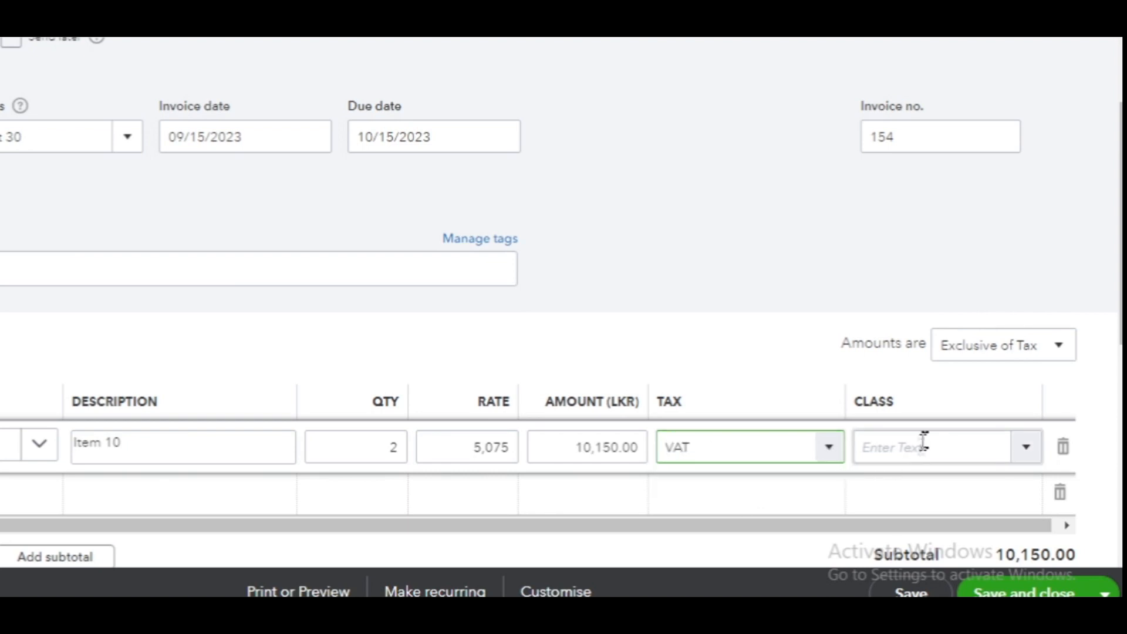
pyautogui.click(1026, 447)
pyautogui.click(959, 515)
# Add Item 11 as the product on the second invoice line
pyautogui.scroll(-2, 20, 390)
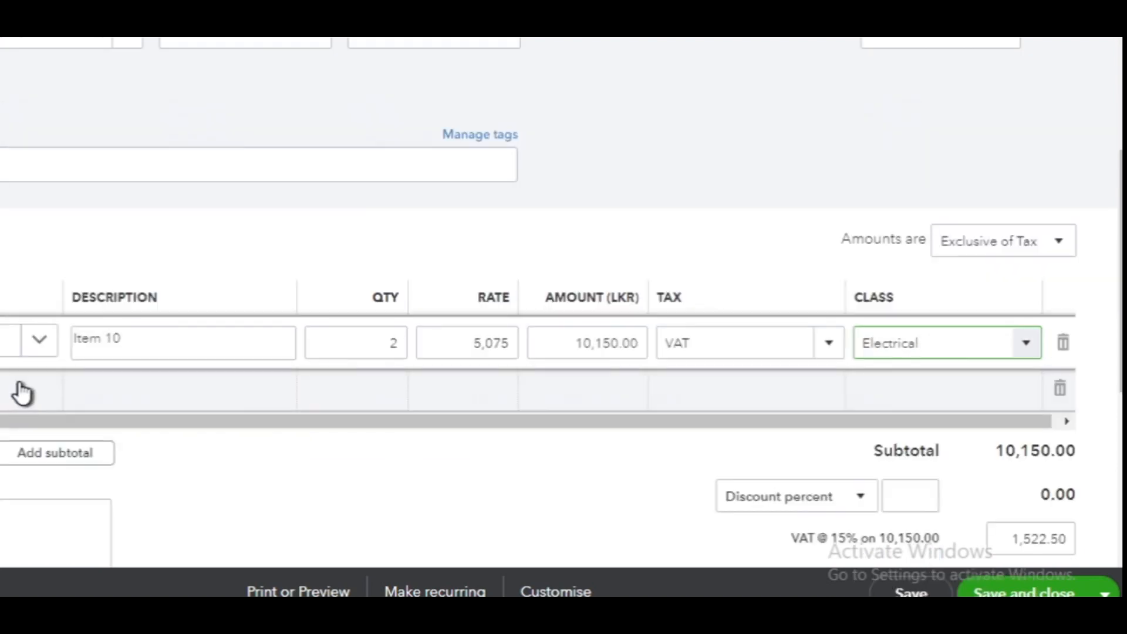
pyautogui.click(21, 389)
pyautogui.click(110, 389)
pyautogui.scroll(-3, 0, 586)
pyautogui.click(70, 458)
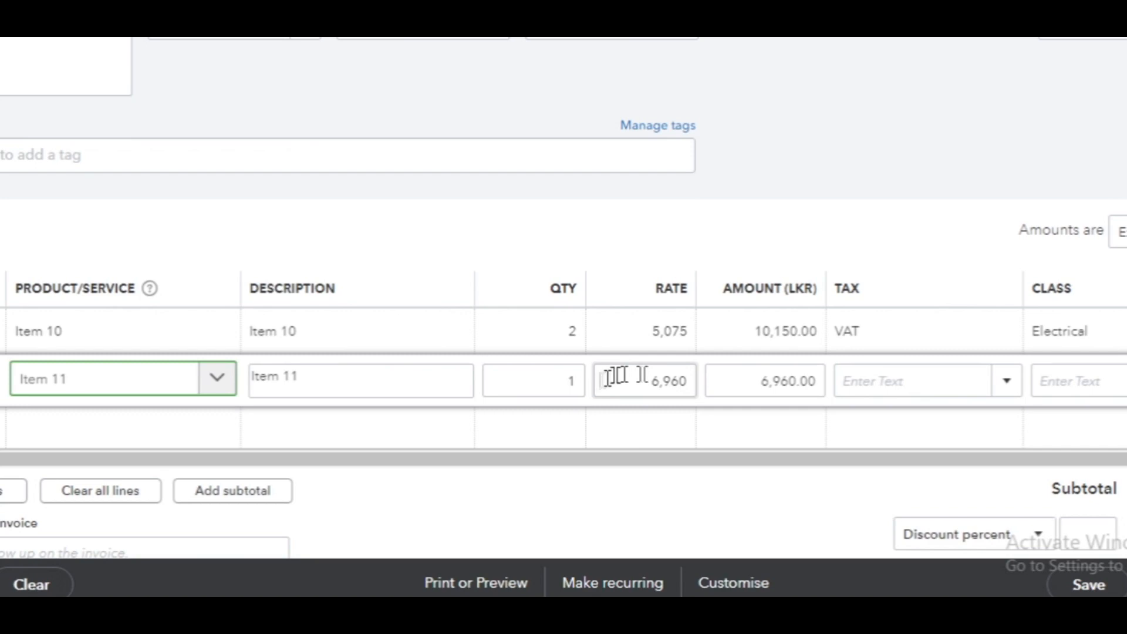
# Apply VAT to the Item 11 line and assign it the Furniture class
pyautogui.press('Tab')
pyautogui.press('Tab')
pyautogui.press('Tab')
pyautogui.press('Tab')
pyautogui.press('Tab')
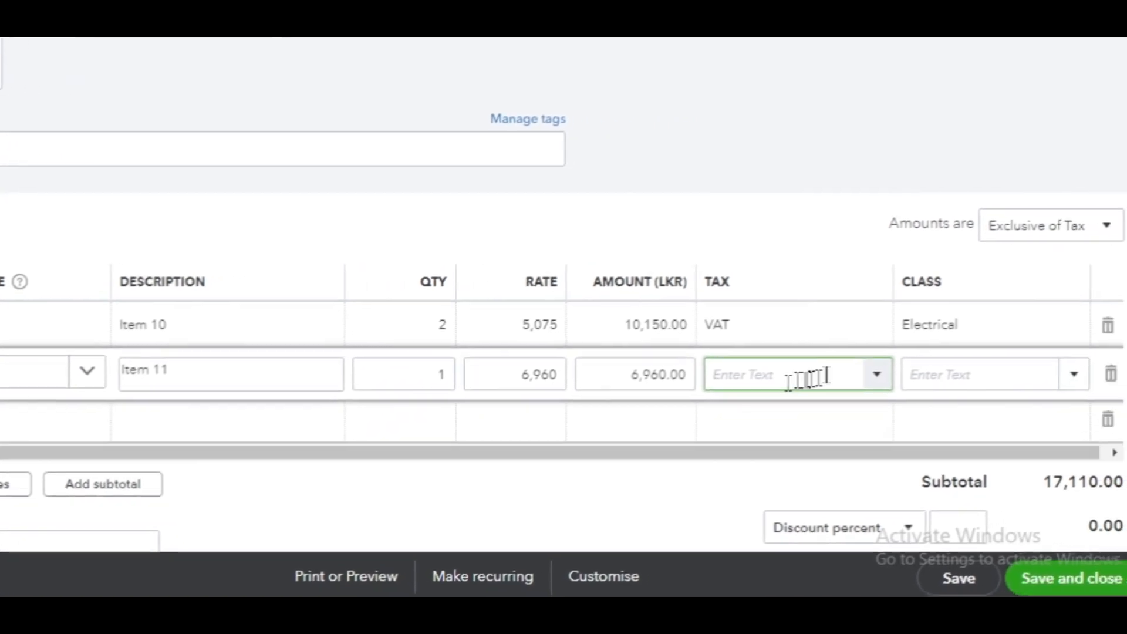
pyautogui.click(981, 383)
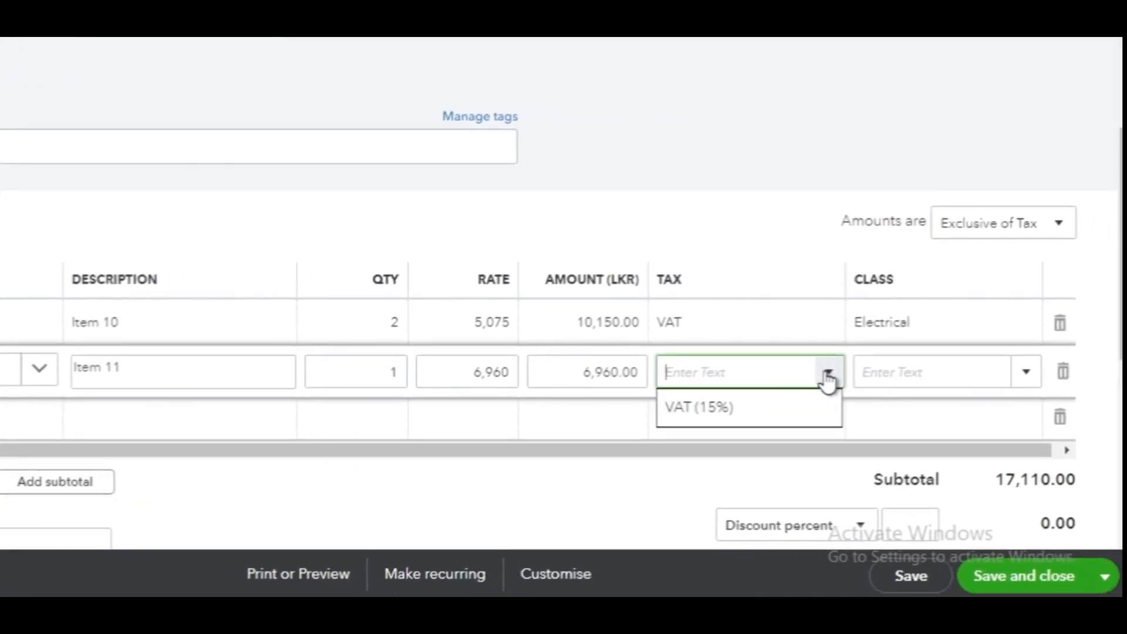
pyautogui.click(730, 405)
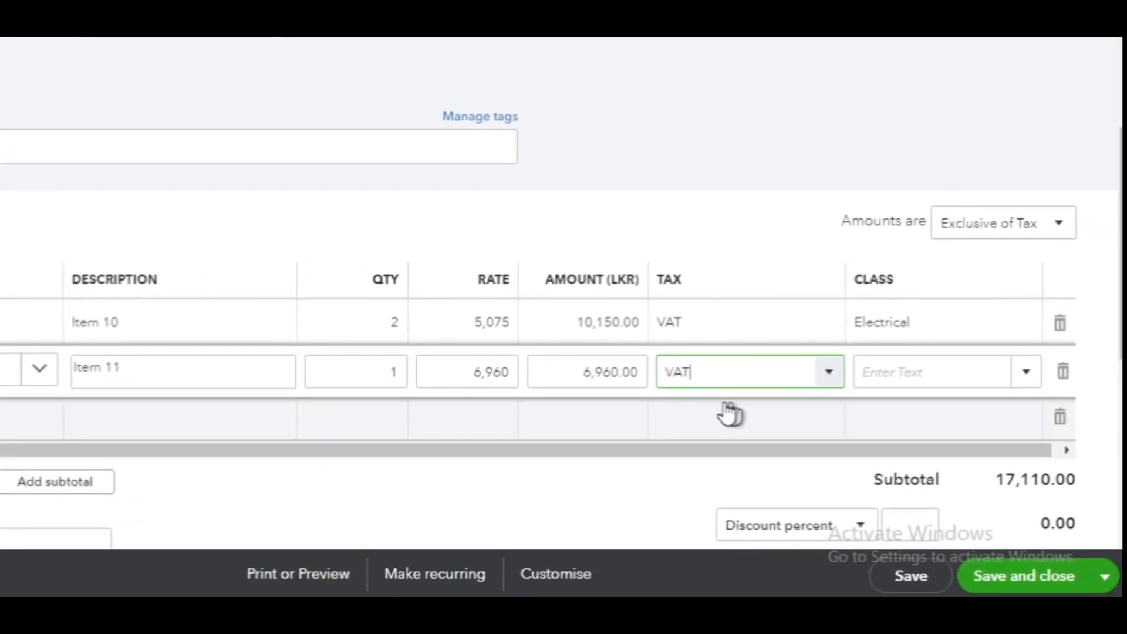
pyautogui.click(1025, 373)
pyautogui.click(961, 478)
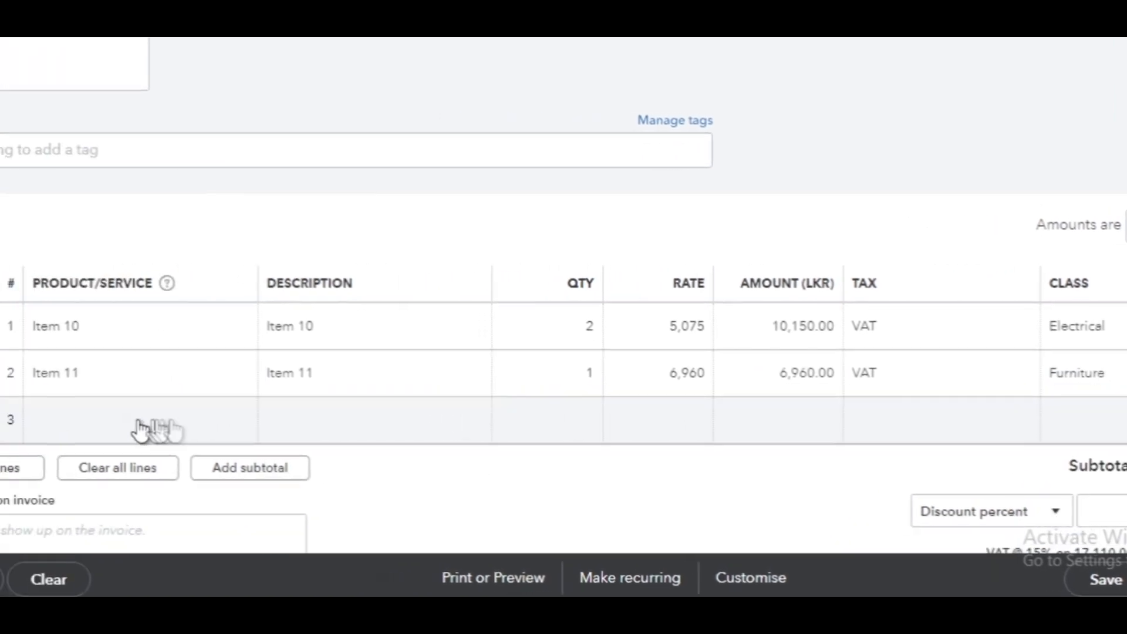
# Add Item 12 as the product on the third invoice line
pyautogui.click(55, 433)
pyautogui.click(268, 433)
pyautogui.scroll(-2, 268, 435)
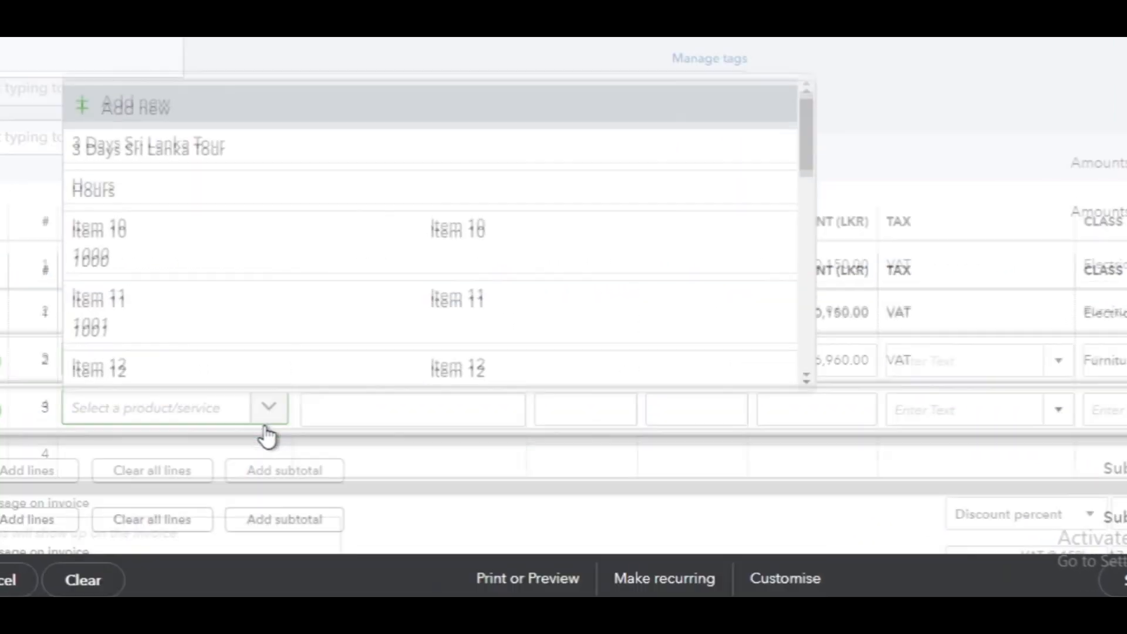
pyautogui.click(266, 524)
pyautogui.scroll(1, 832, 360)
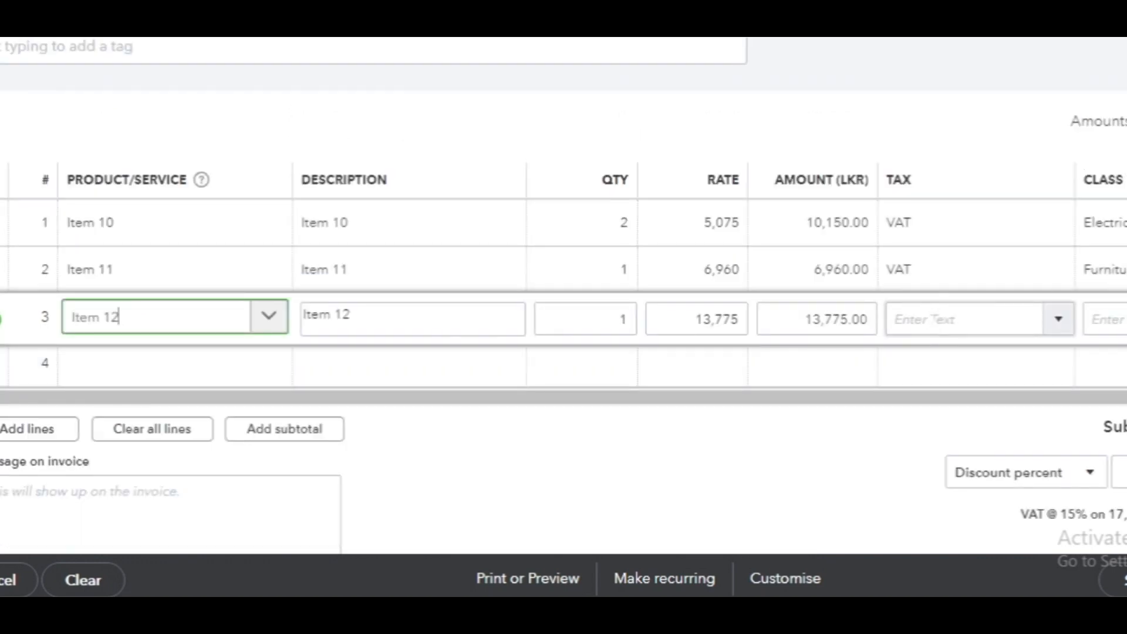
# Apply VAT to the Item 12 line and assign it the Toys class
pyautogui.click(931, 318)
pyautogui.click(1032, 321)
pyautogui.click(968, 359)
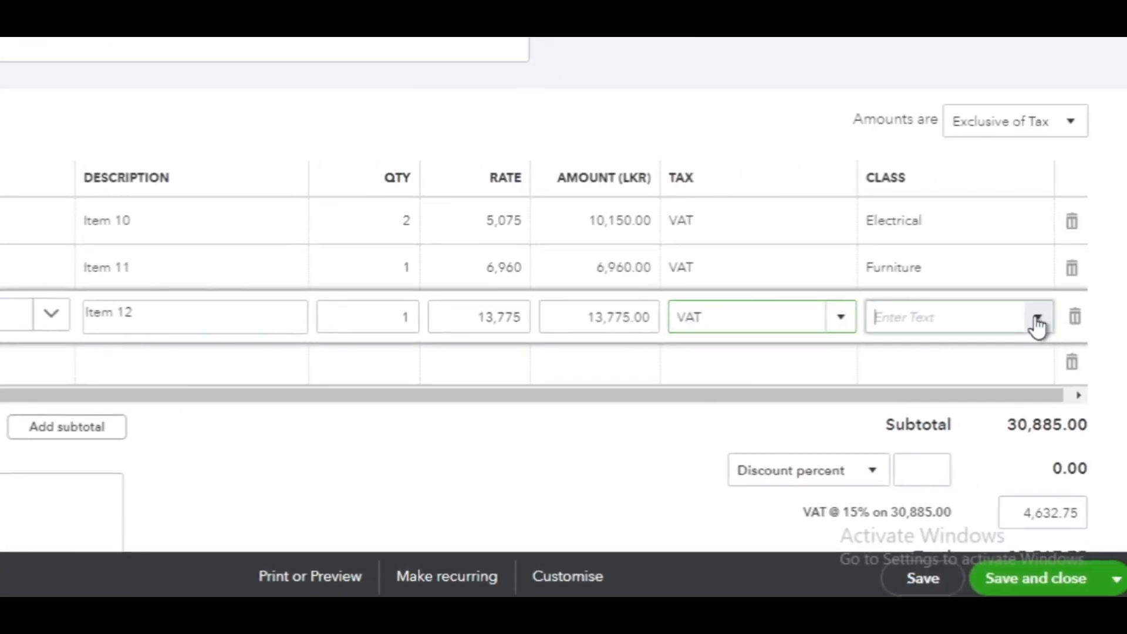
pyautogui.click(1038, 322)
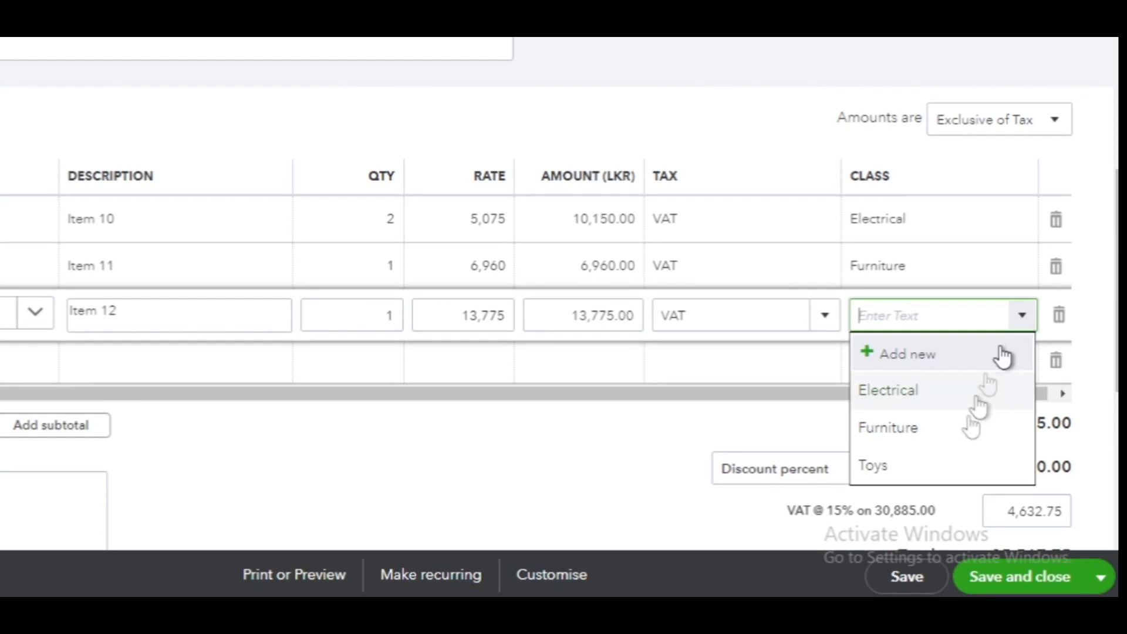
pyautogui.click(957, 475)
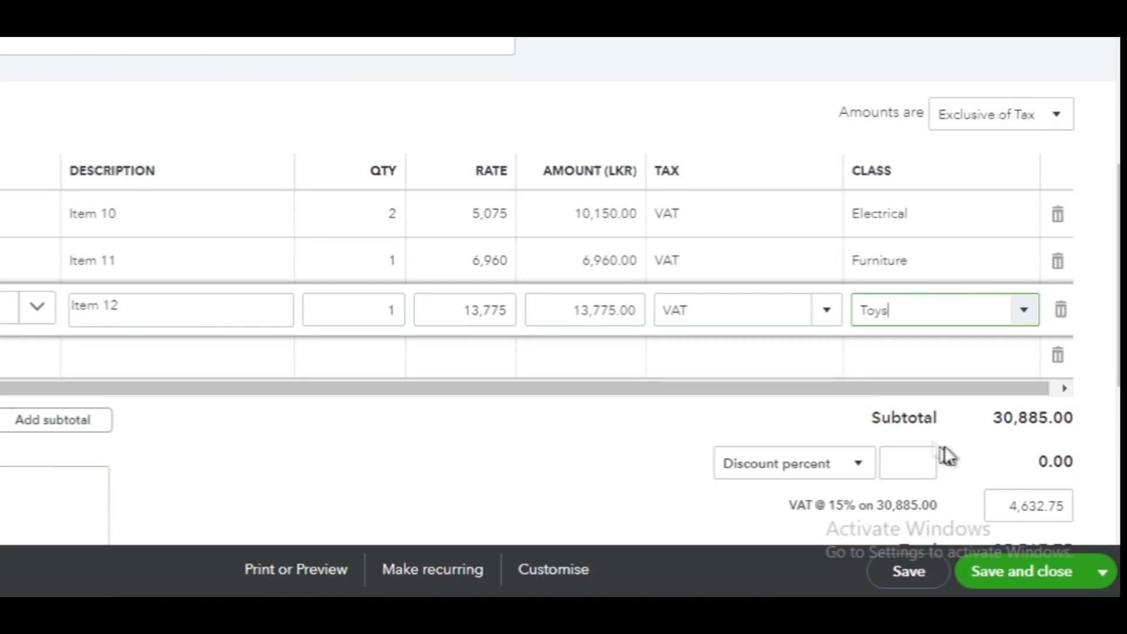
# Review the invoice totals, and save and close the invoice
pyautogui.scroll(-2, 1074, 377)
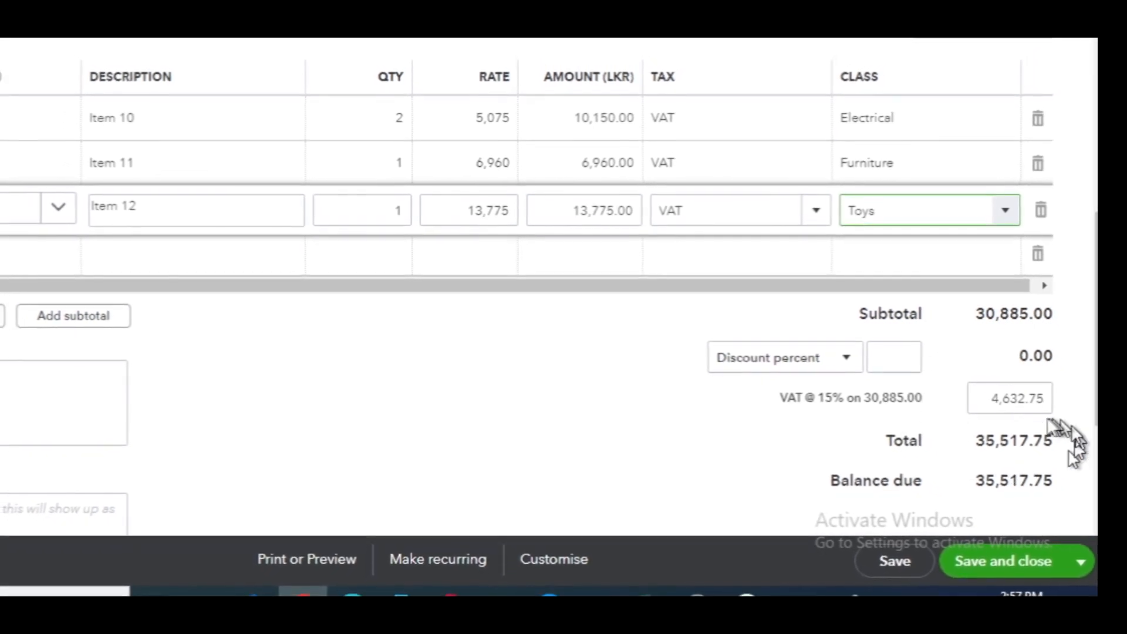
pyautogui.scroll(-4, 973, 410)
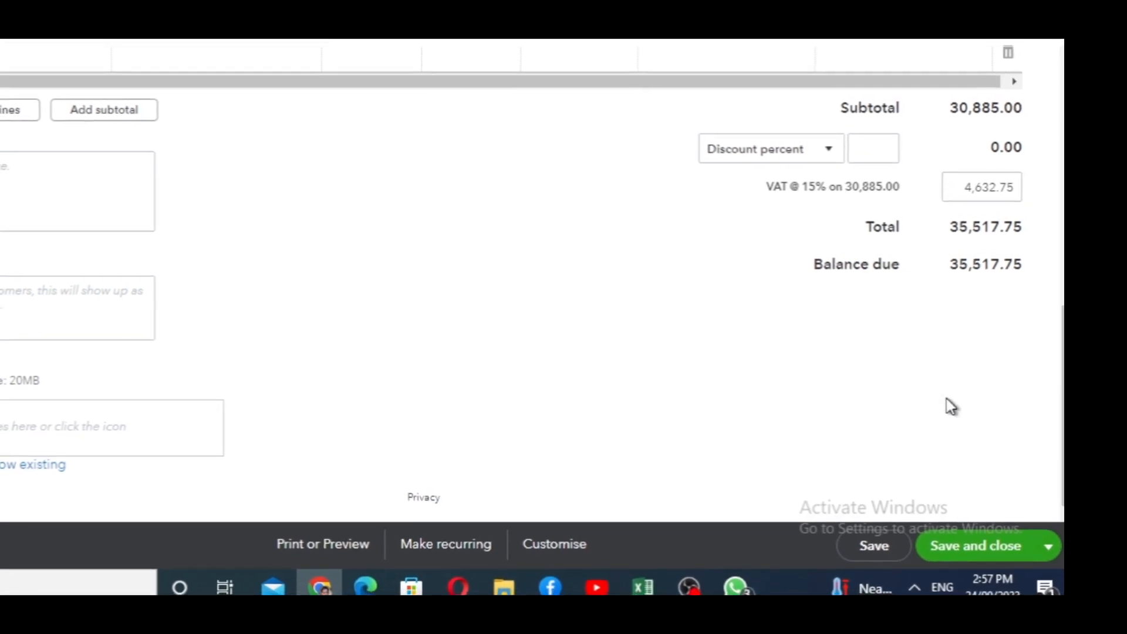
pyautogui.click(995, 559)
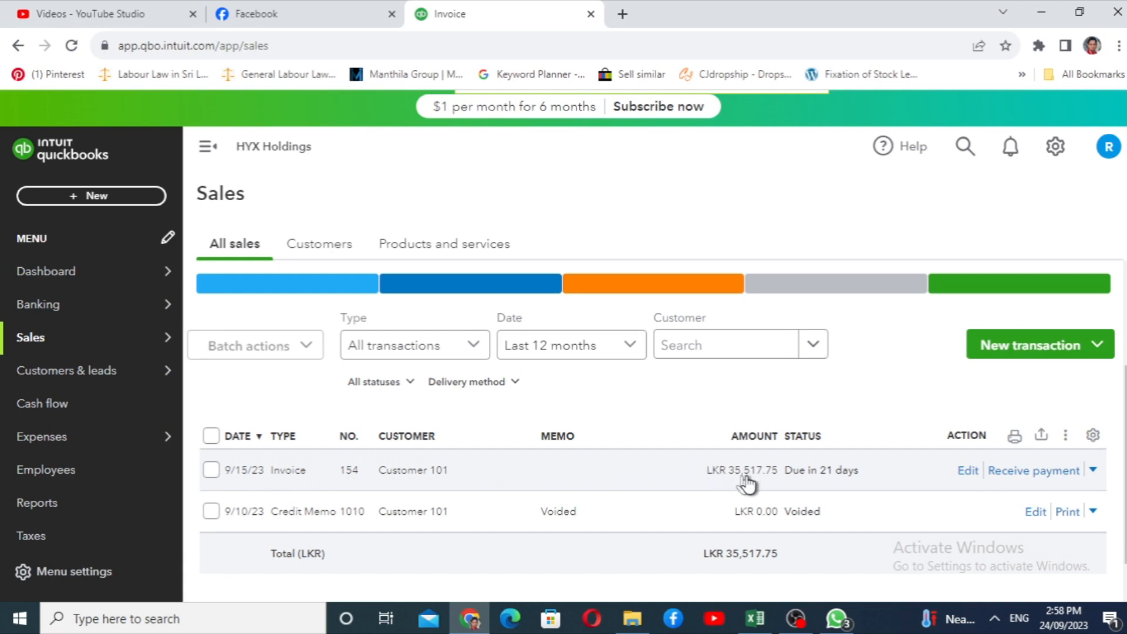
# Open the standard Profit and Loss by Class report to examine income and cost of sales per class
pyautogui.scroll(-3, 47, 423)
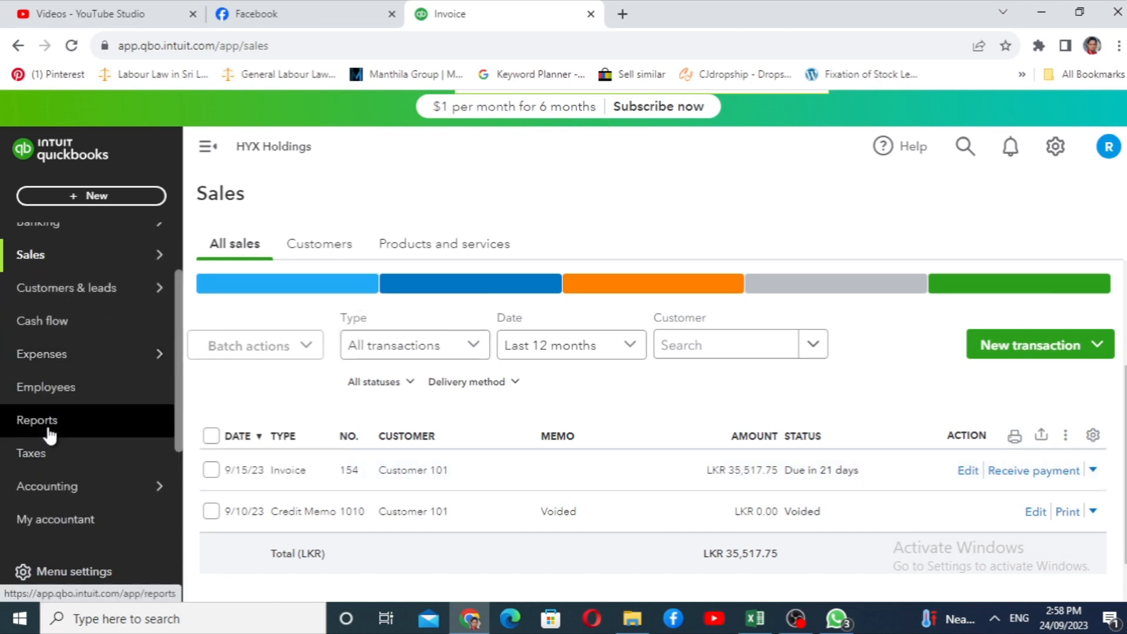
pyautogui.click(50, 435)
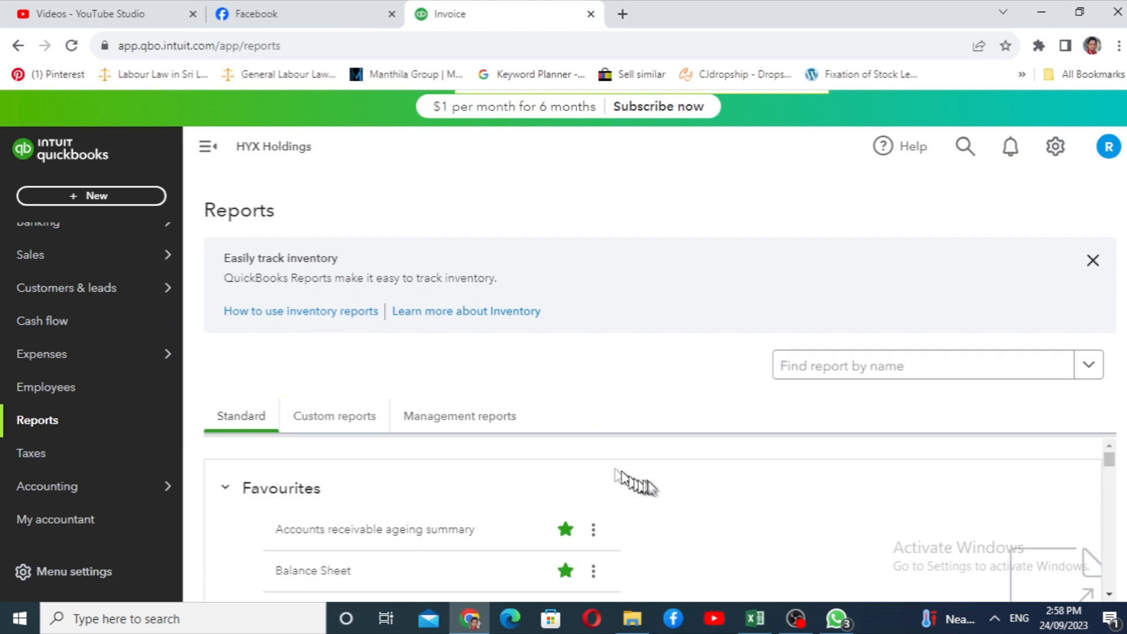
pyautogui.scroll(-5, 649, 486)
pyautogui.scroll(-3, 958, 468)
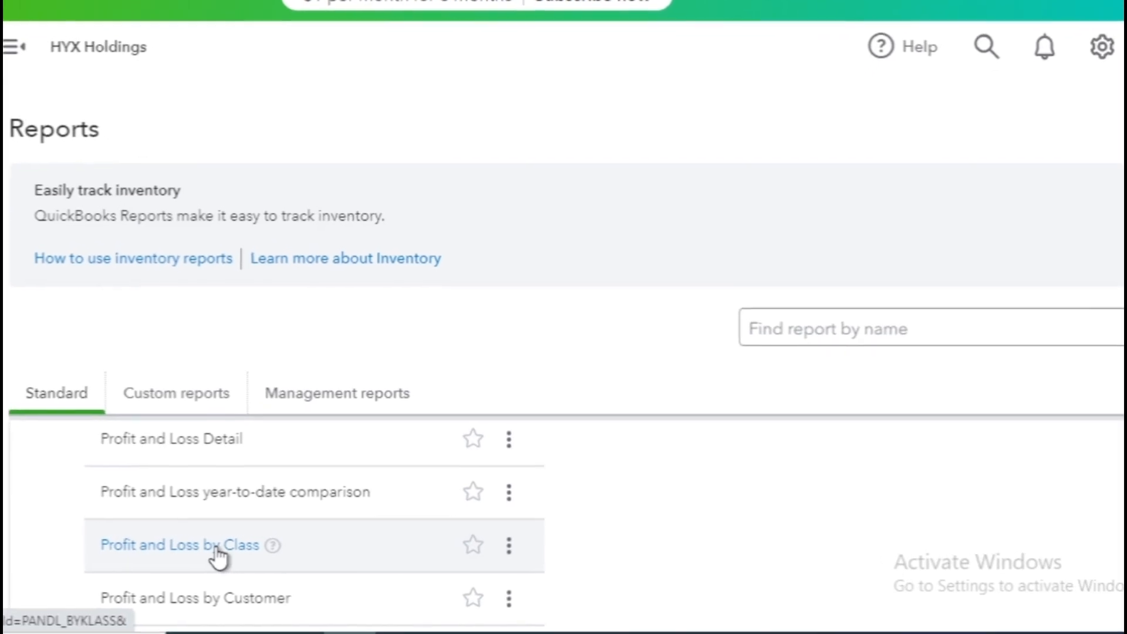
pyautogui.click(228, 549)
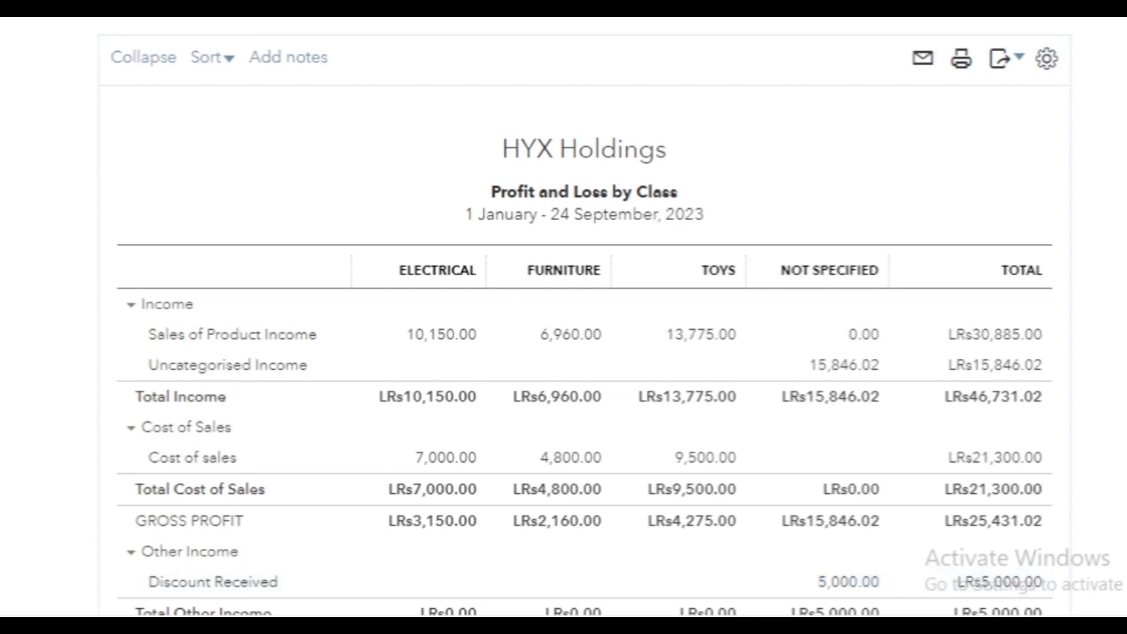
pyautogui.moveTo(844, 628)
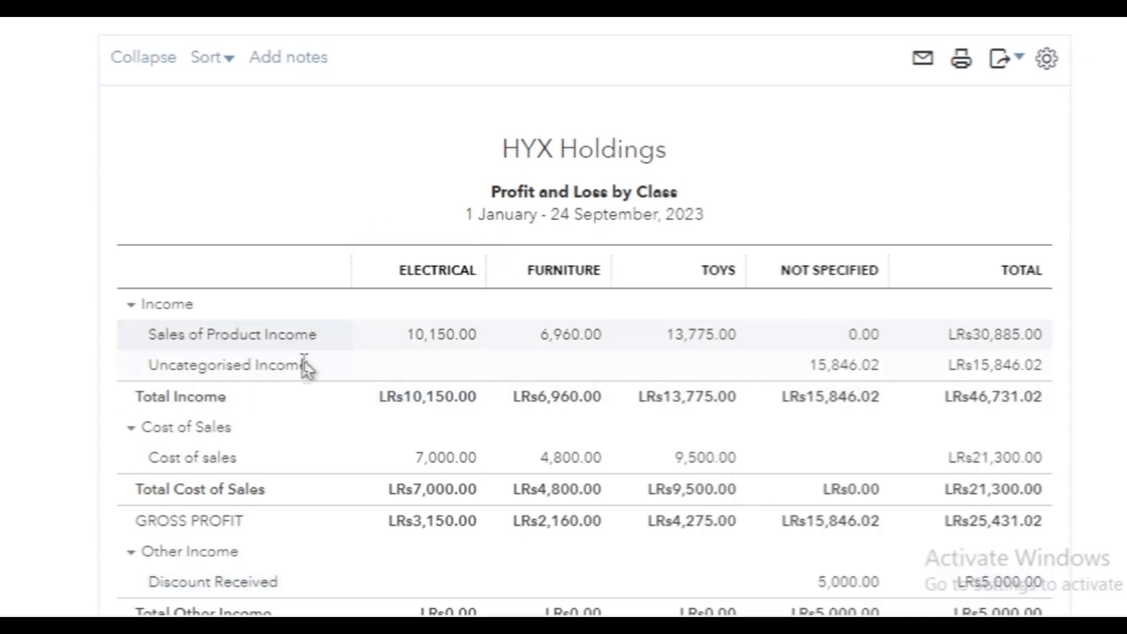